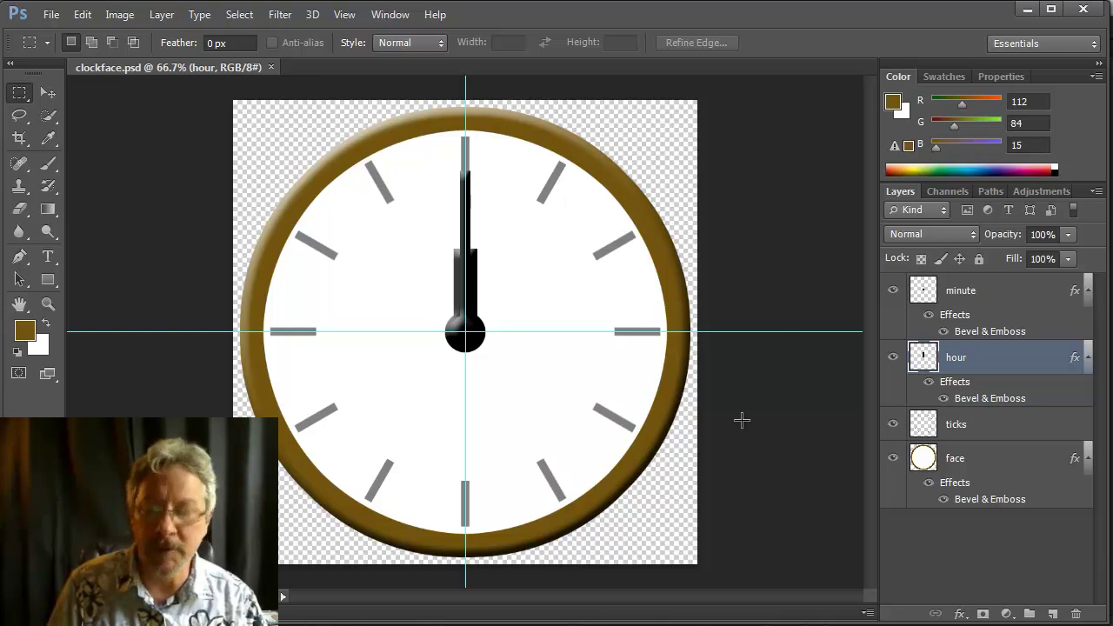
# - Select the entire clock face canvas and copy it merged from all visible layers
pyautogui.hotkey('ctrl', 'a')
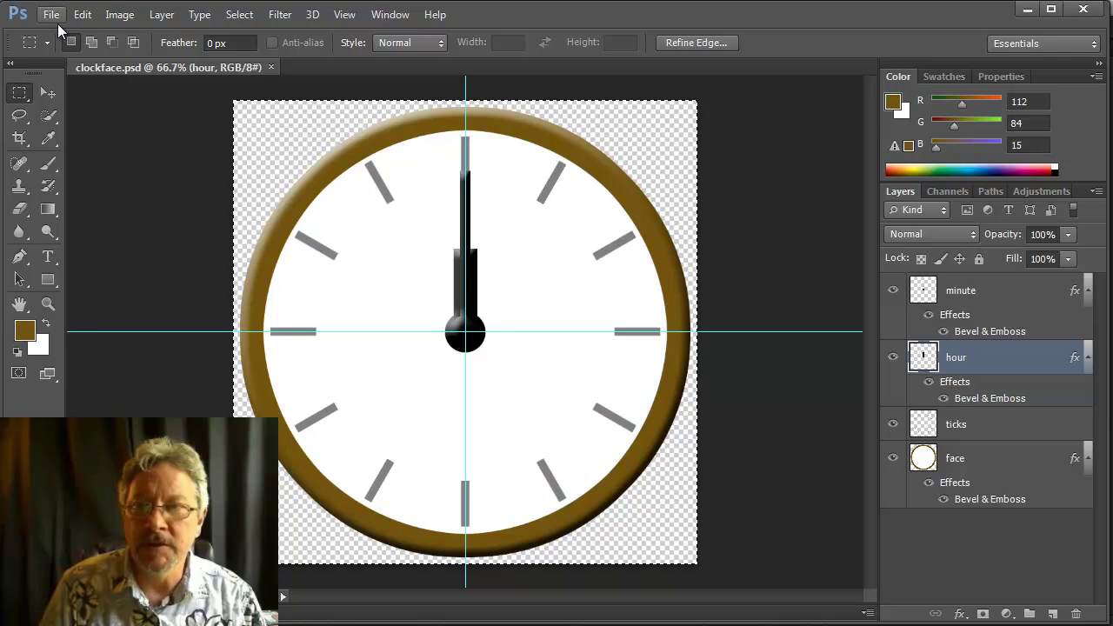
pyautogui.click(80, 15)
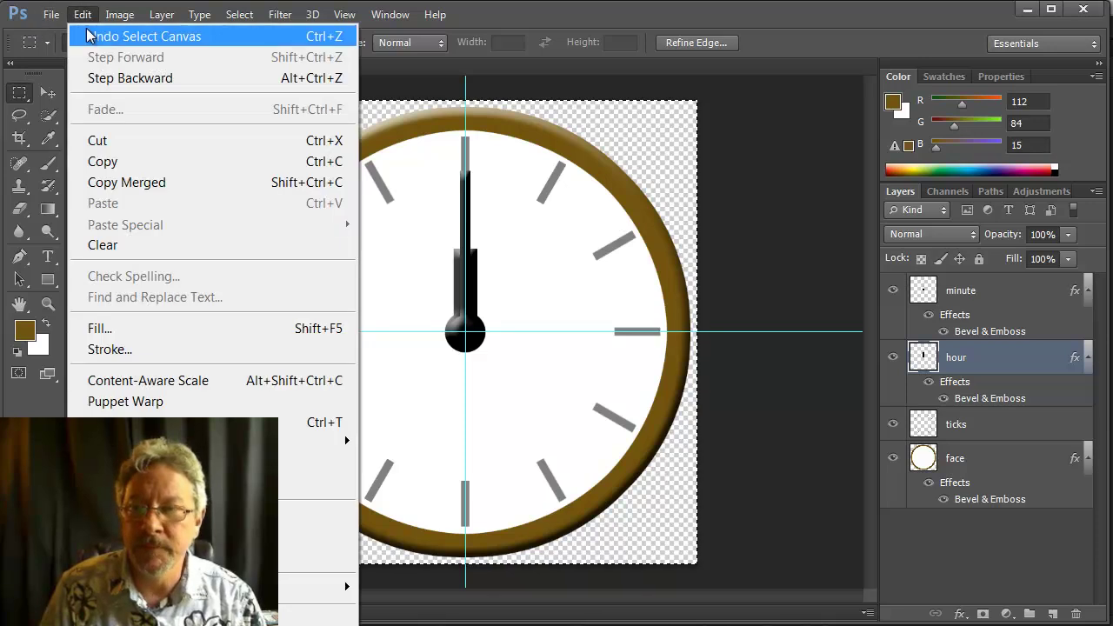
pyautogui.click(154, 190)
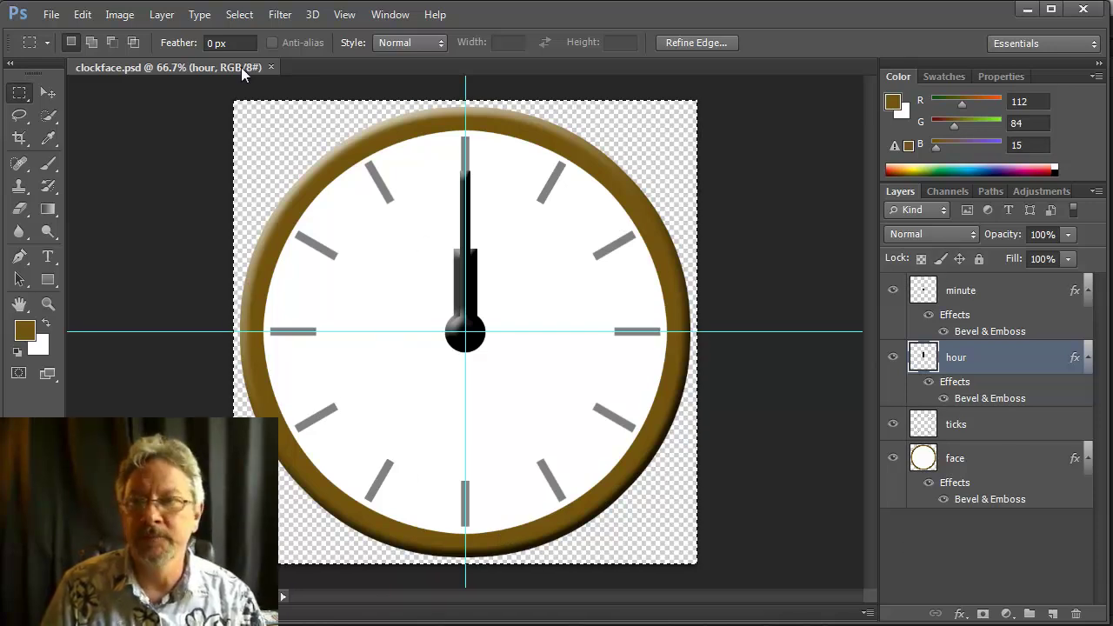
# - Create a new document from the Film & Video preset at the HDV/HDTV 720p/29.97 size
pyautogui.click(52, 16)
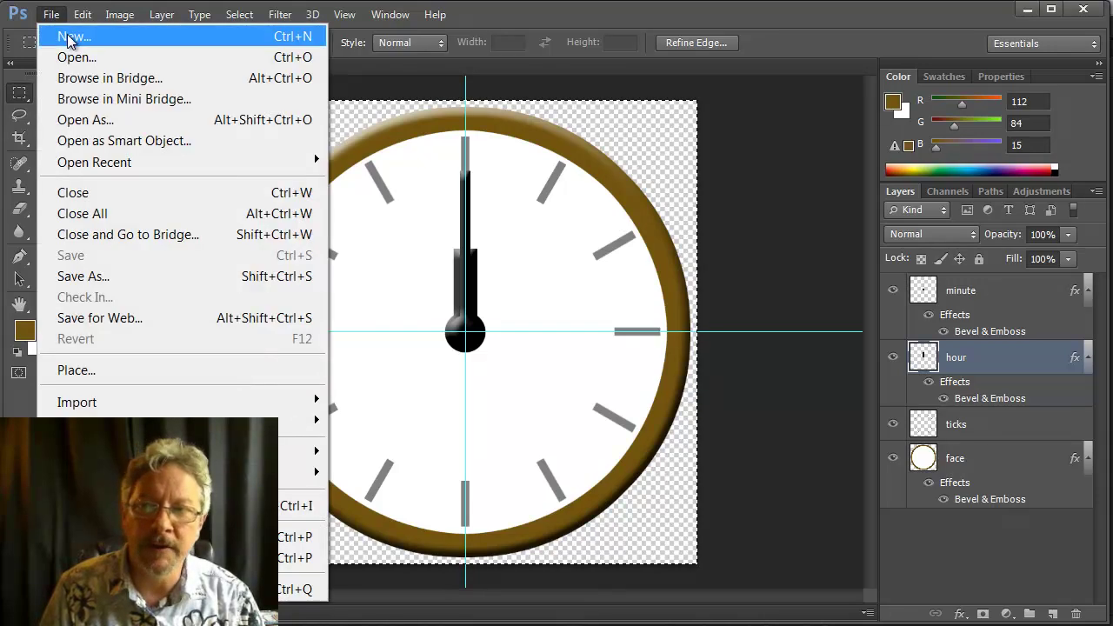
pyautogui.click(72, 35)
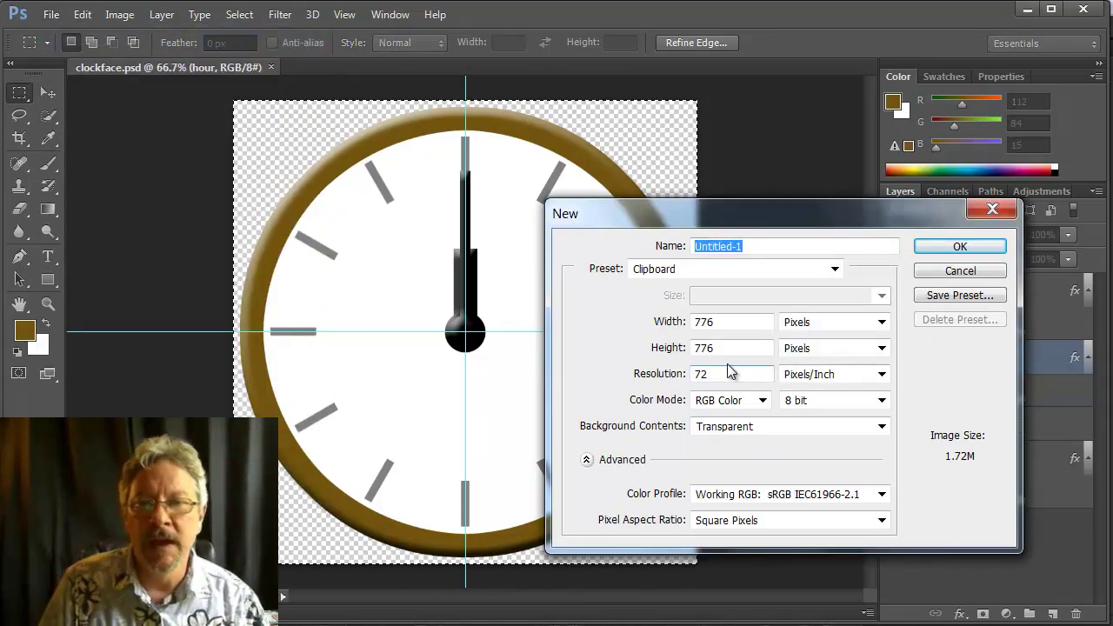
pyautogui.click(835, 269)
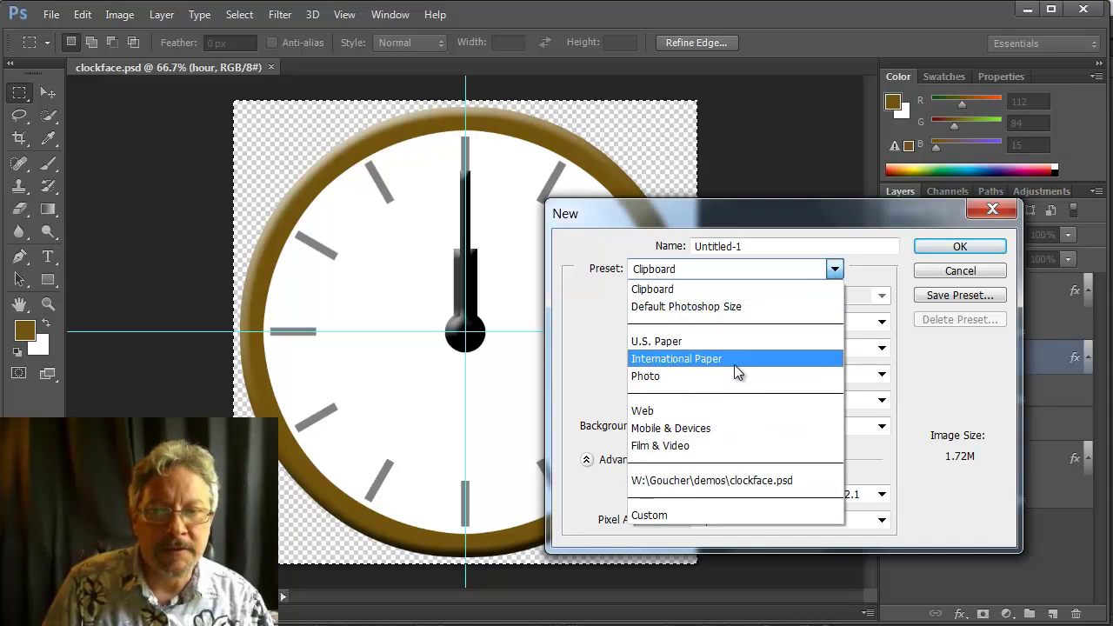
pyautogui.click(679, 450)
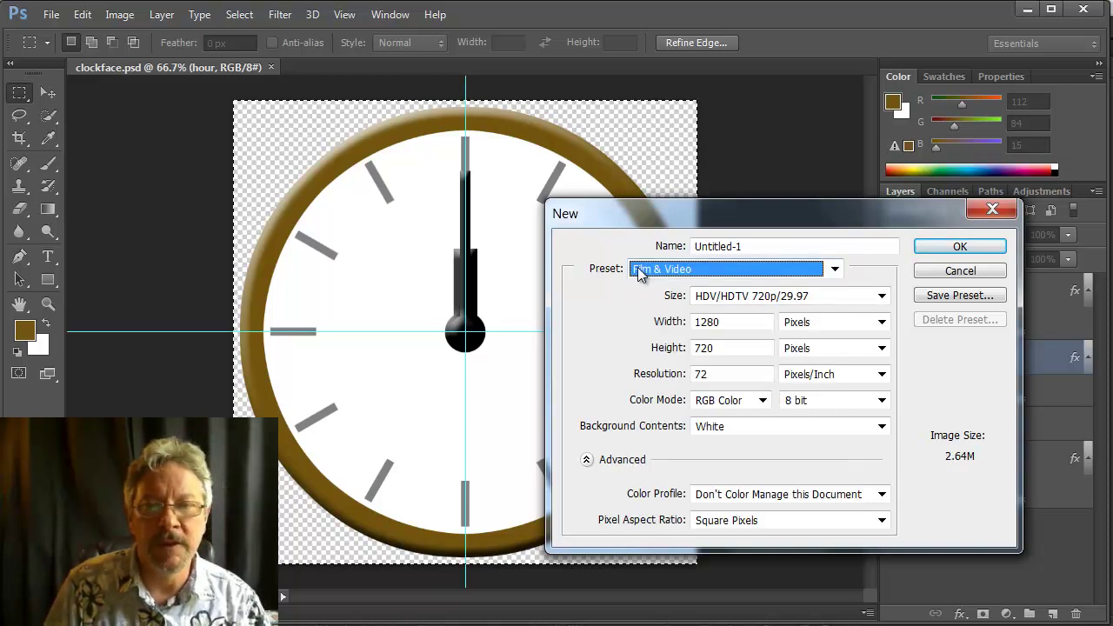
pyautogui.press('Tab')
pyautogui.moveTo(861, 216); pyautogui.dragTo(689, 67)
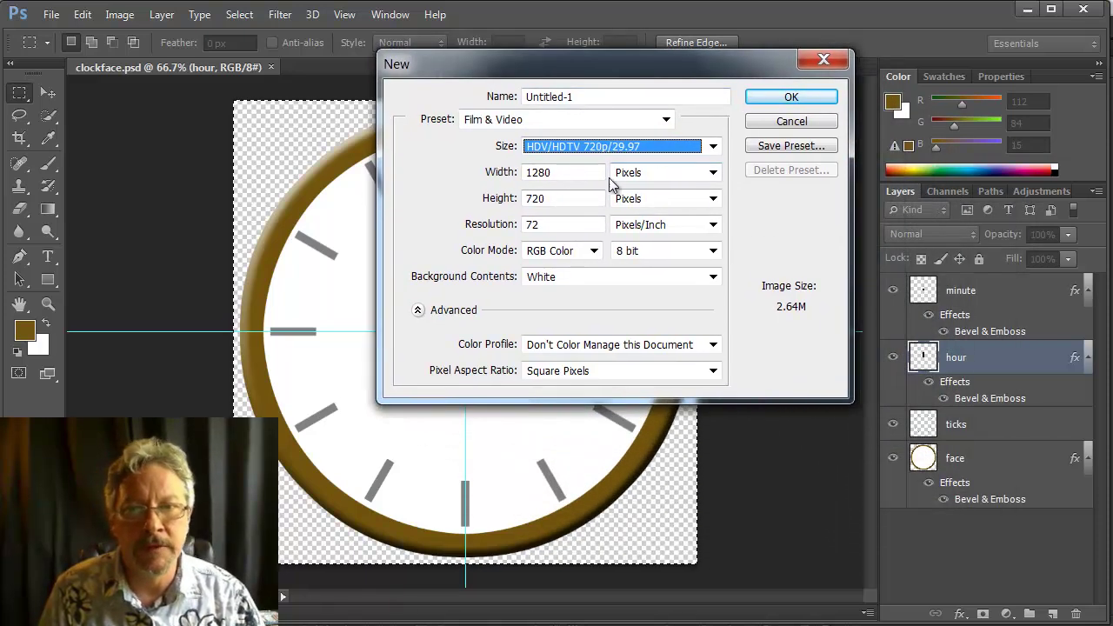
pyautogui.click(713, 148)
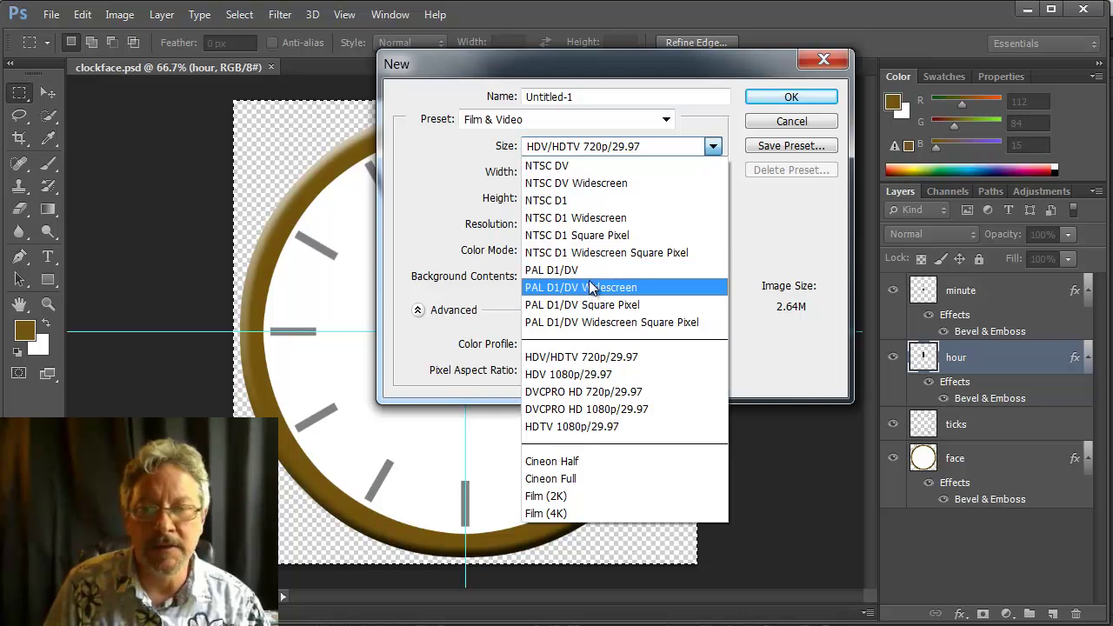
pyautogui.click(590, 356)
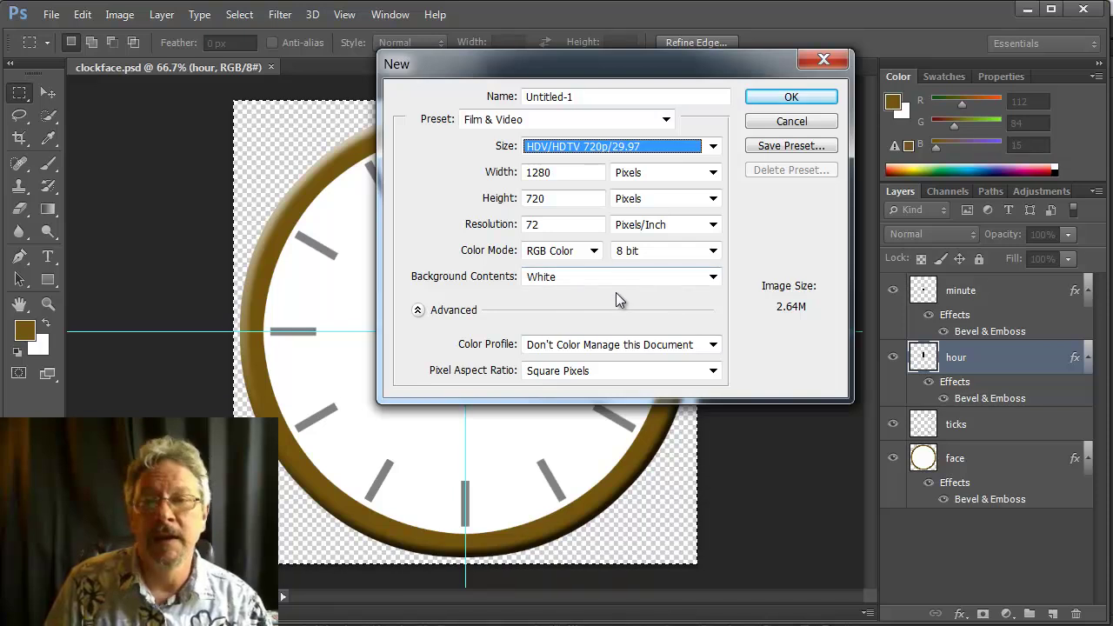
pyautogui.click(788, 98)
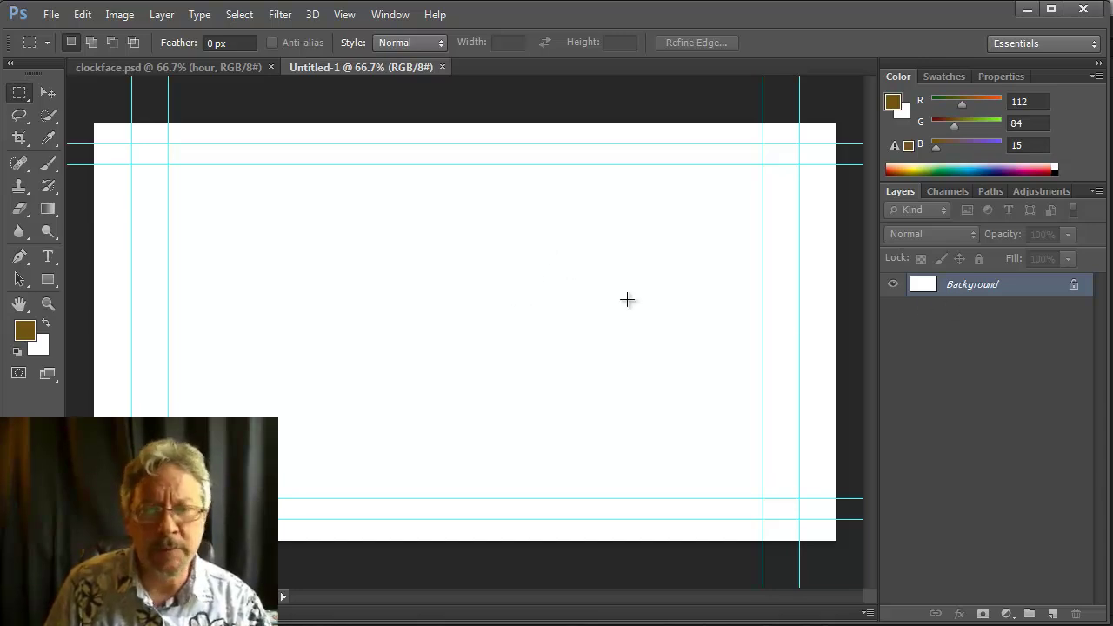
# - Paste the copied clock into the new document and rename its layer "clock"
pyautogui.hotkey('ctrl', 'v')
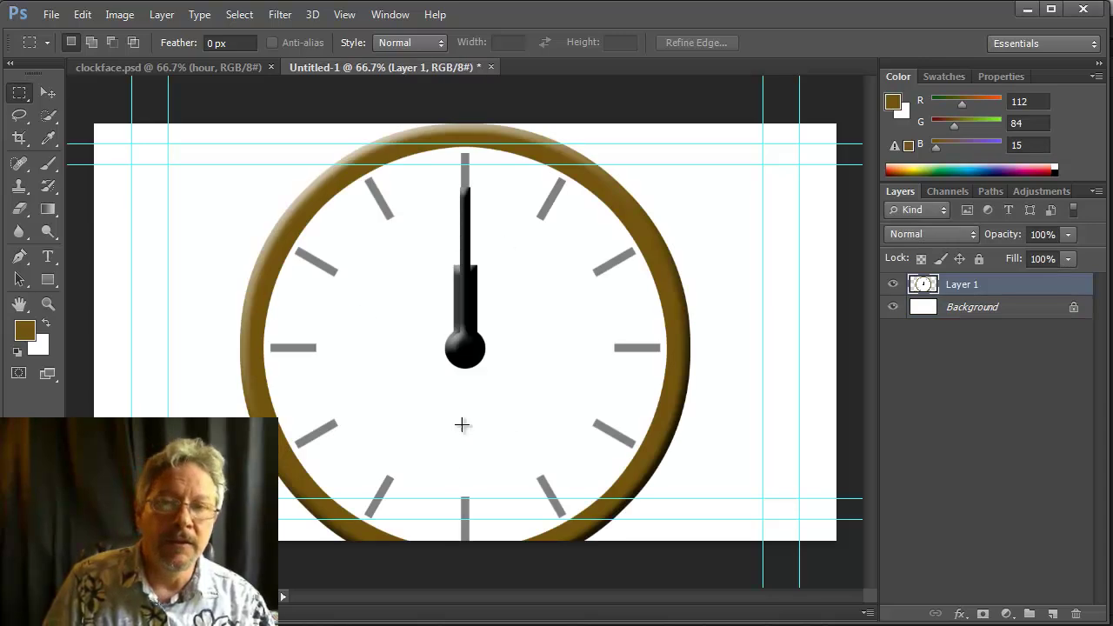
pyautogui.doubleClick(963, 285)
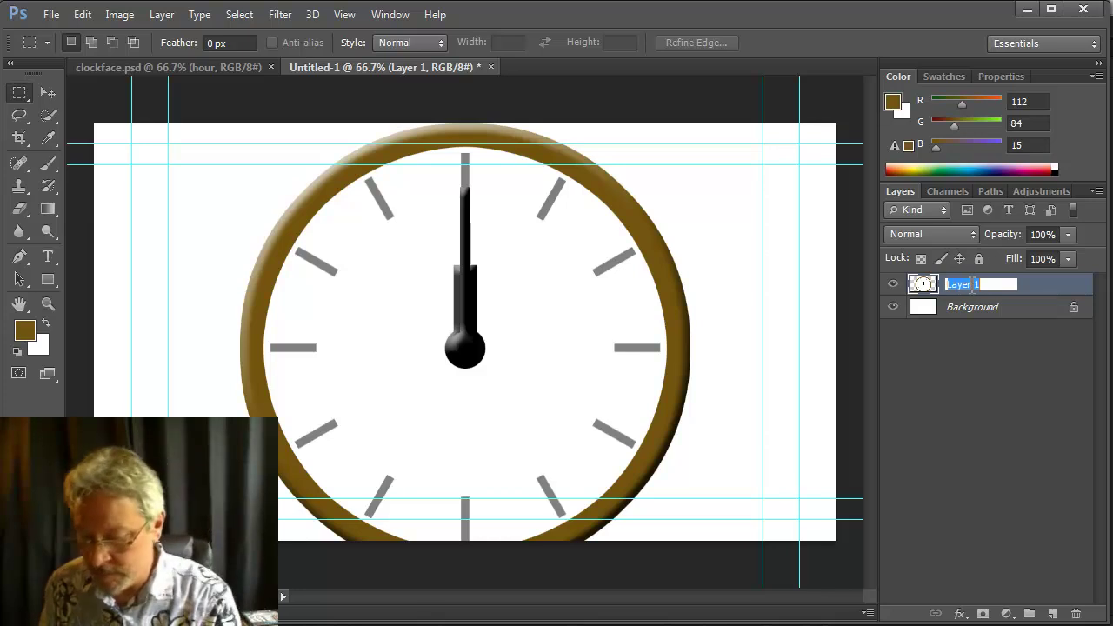
pyautogui.write('clock')
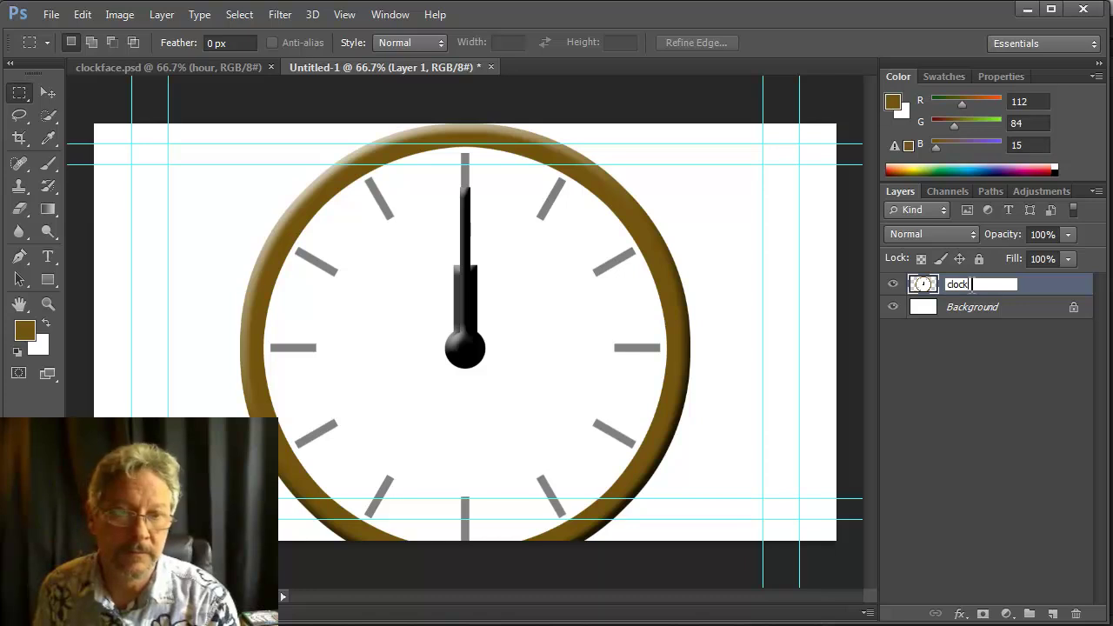
pyautogui.press('Return')
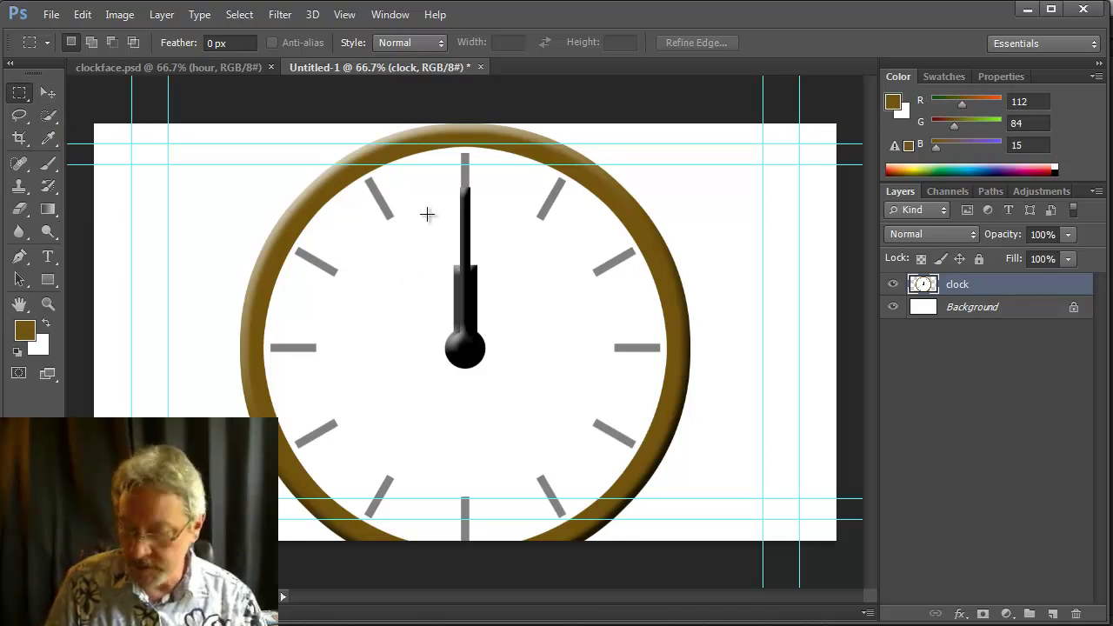
# - Scale the clock down to about 29% near the canvas's lower edge with Free Transform and set its X position to 640 px
pyautogui.hotkey('ctrl', 't')
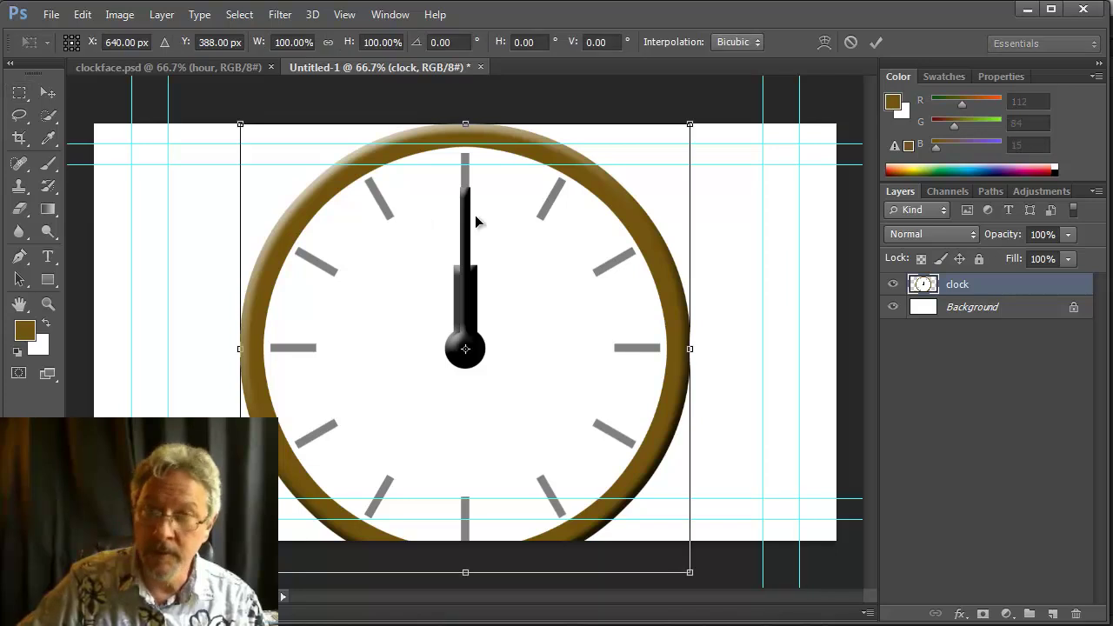
pyautogui.moveTo(688, 125); pyautogui.dragTo(493, 422)
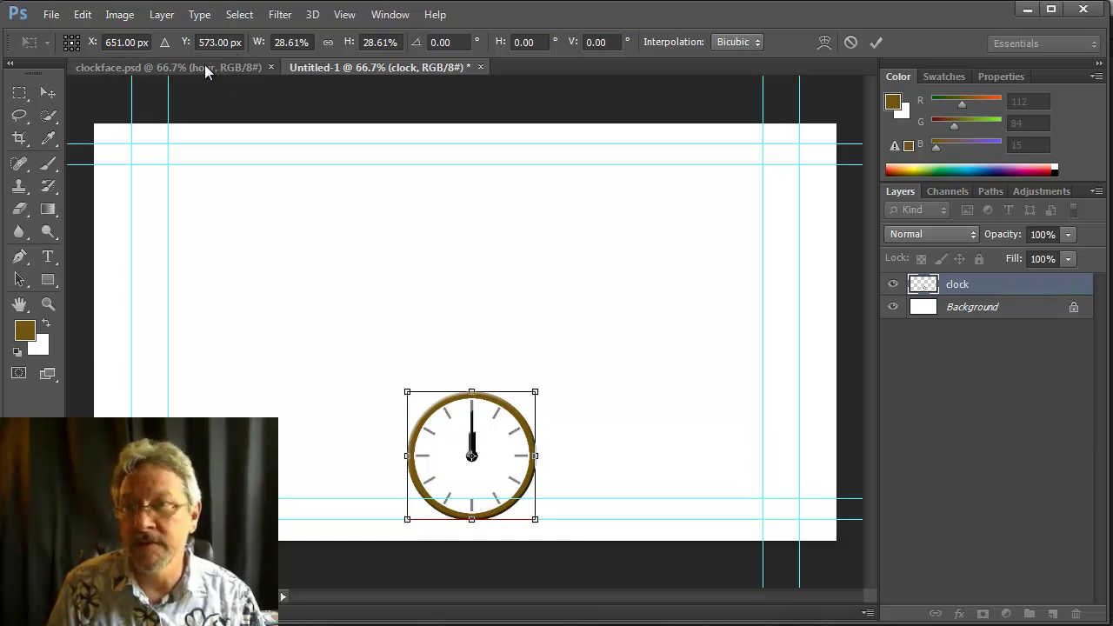
pyautogui.click(126, 42)
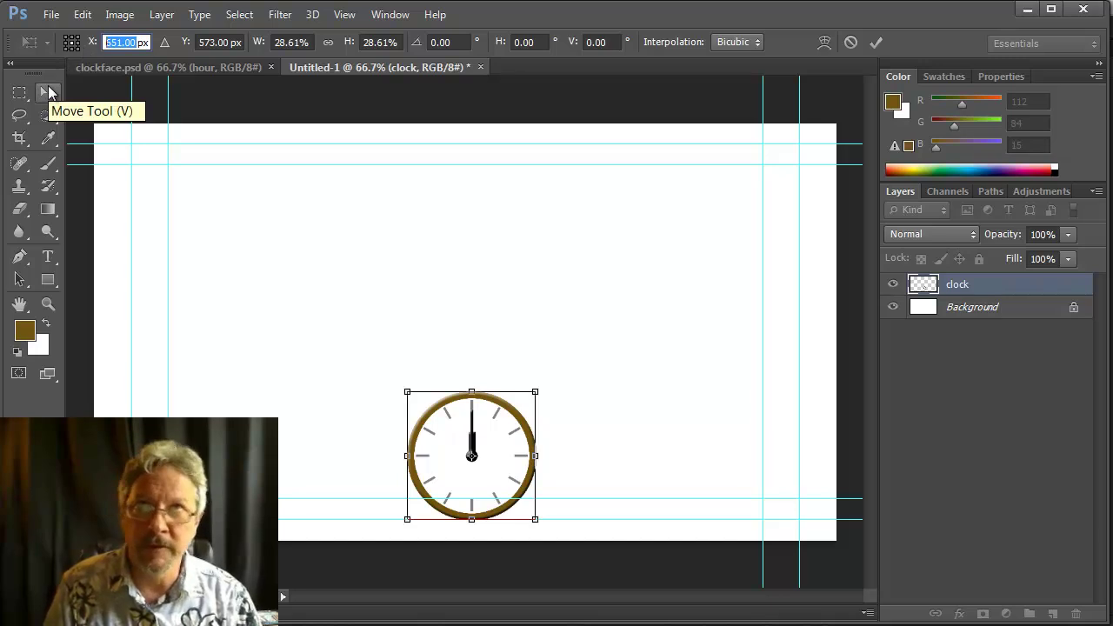
pyautogui.write('640')
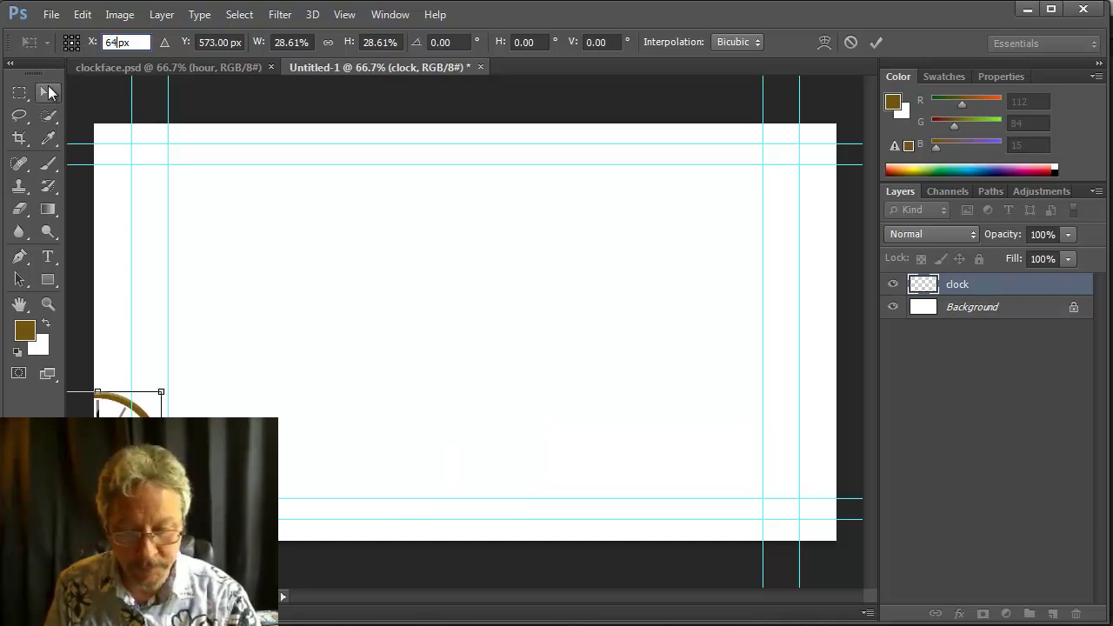
pyautogui.press('Tab')
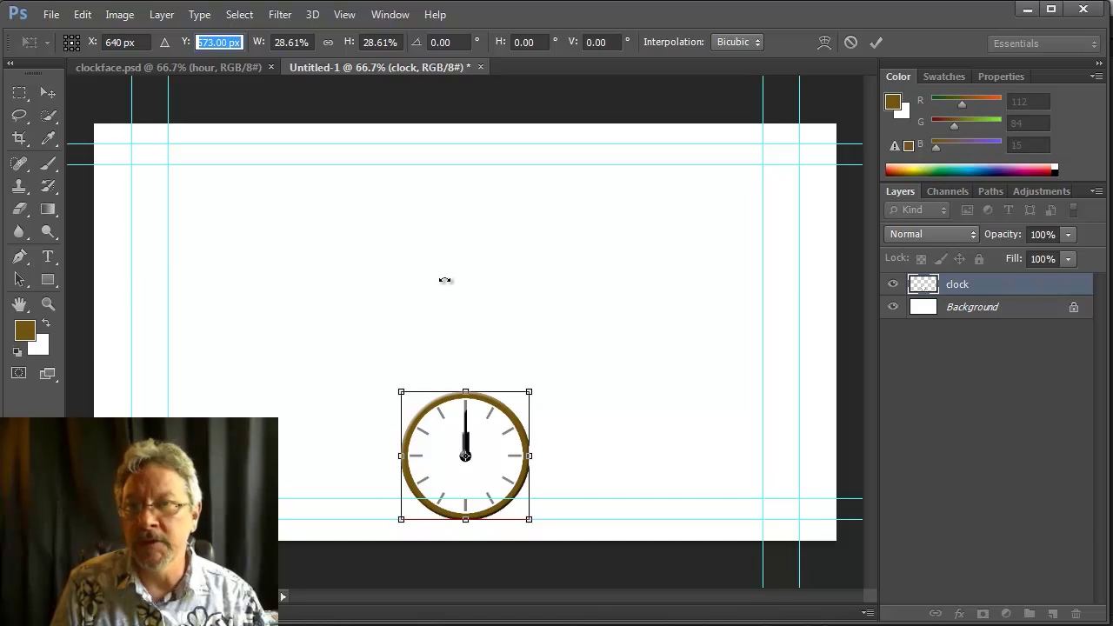
# - Set the clock's scale to 25% with linked proportions and rest it on the lowest guide at Y 587 px
pyautogui.press('Tab')
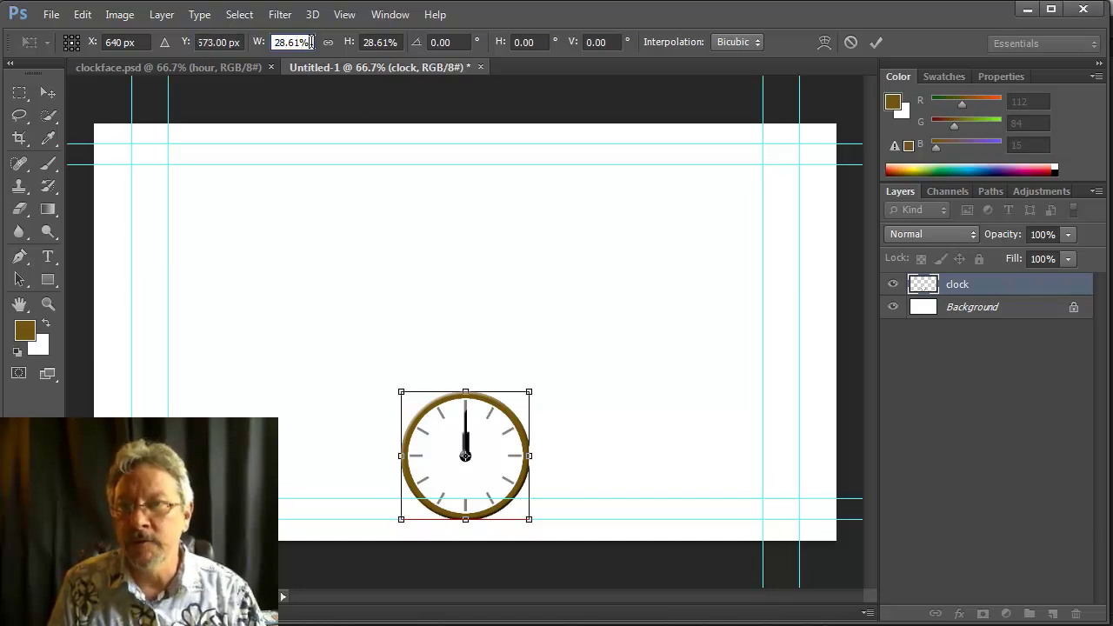
pyautogui.write('25')
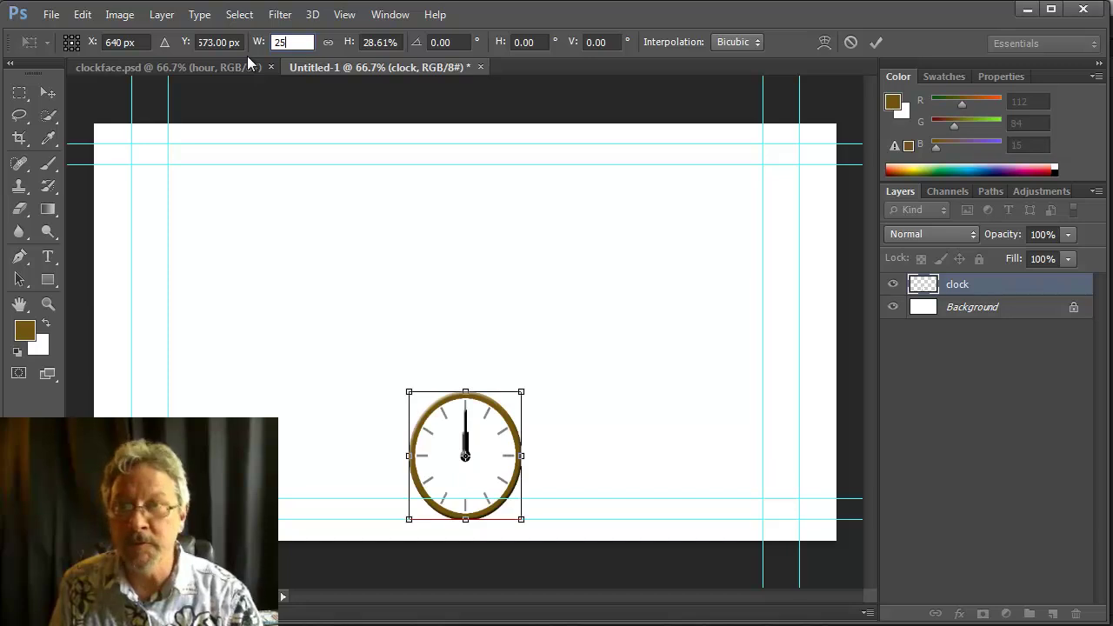
pyautogui.click(328, 42)
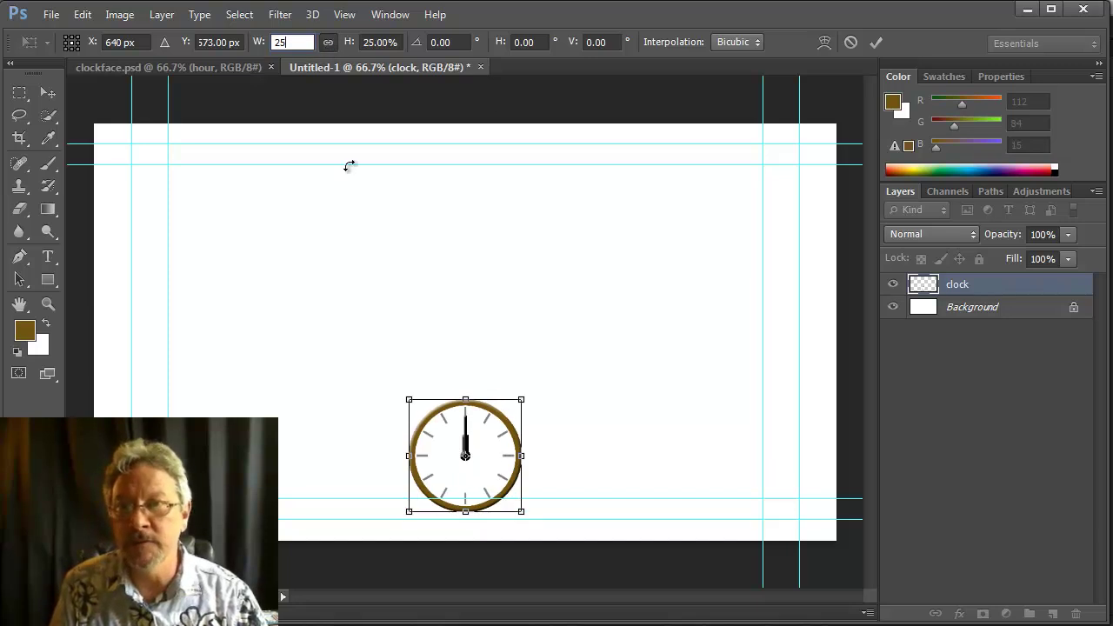
pyautogui.moveTo(466, 459); pyautogui.dragTo(470, 468)
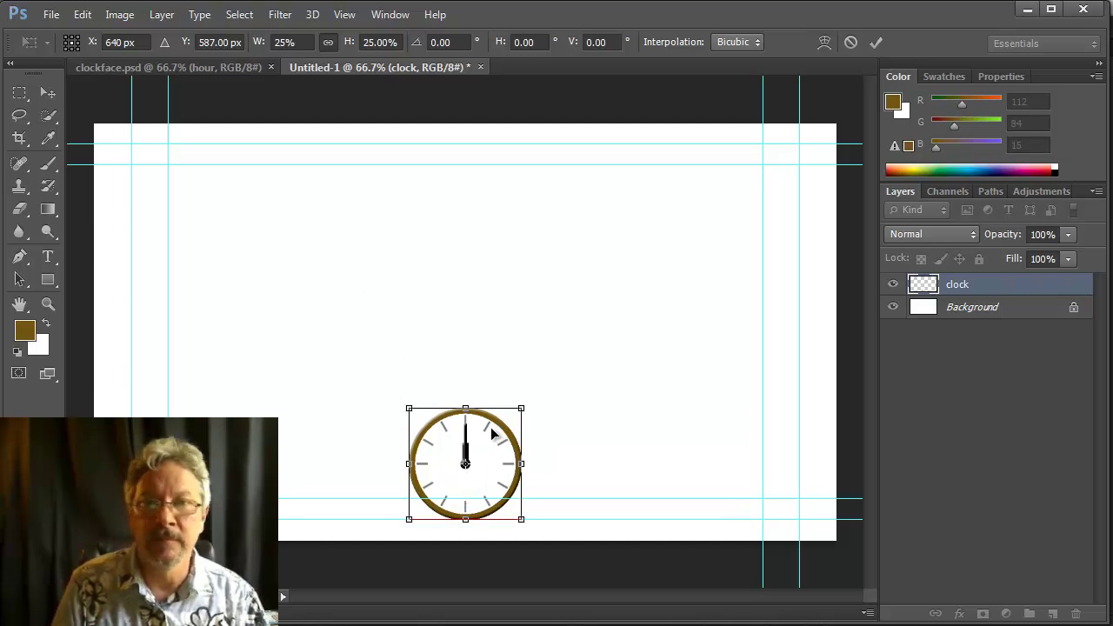
pyautogui.click(875, 42)
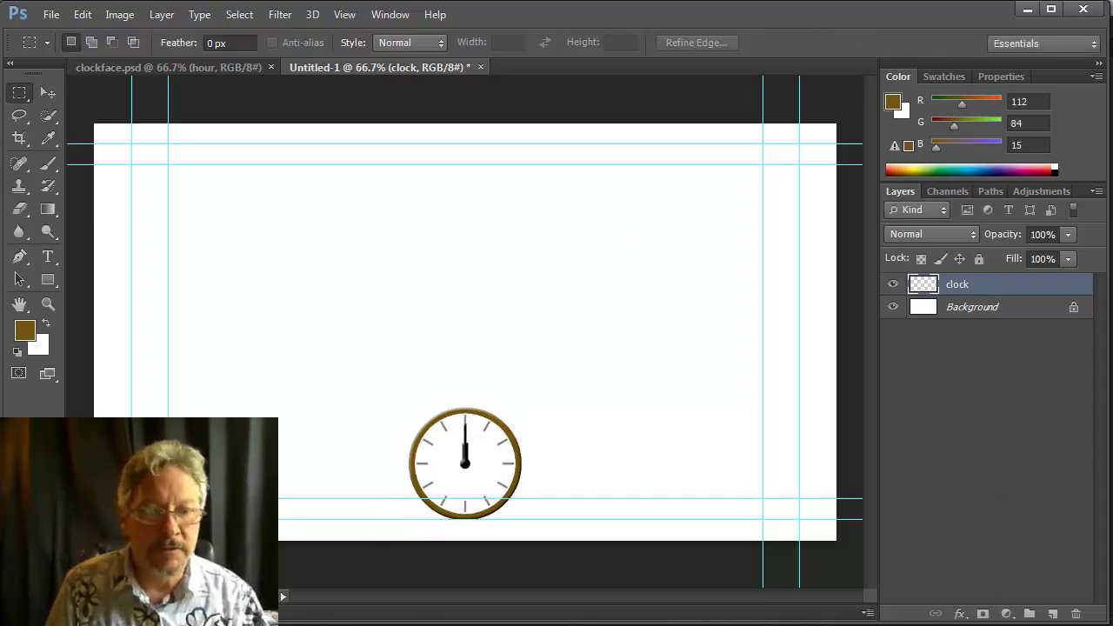
# - On a new layer, select a narrow vertical strip along the left inner guide and fill it with the brown foreground colour
pyautogui.click(1051, 614)
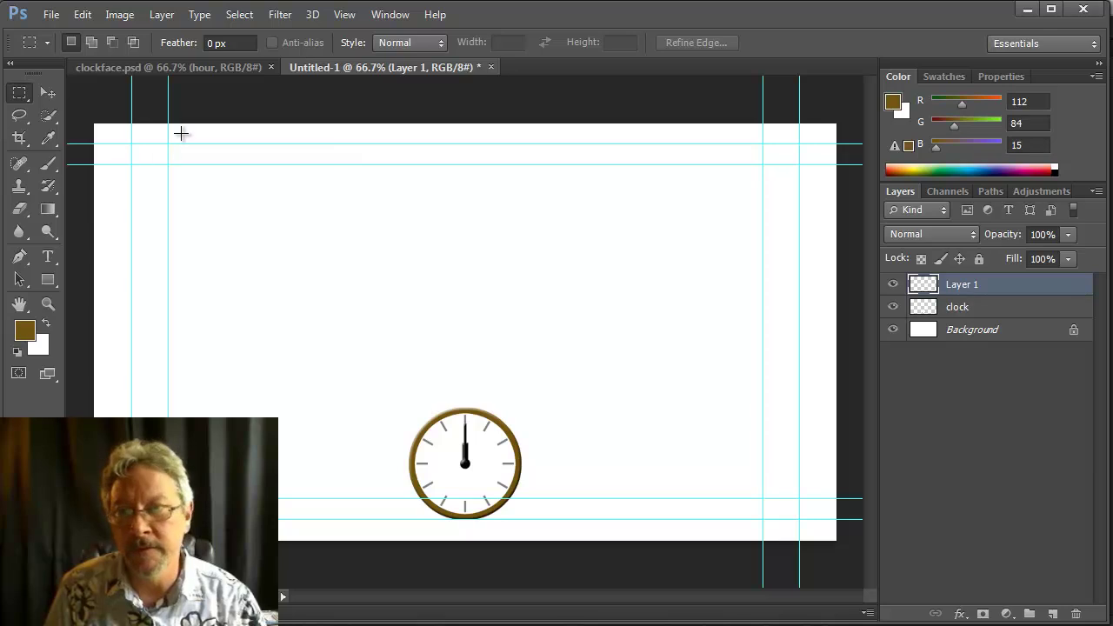
pyautogui.moveTo(168, 126); pyautogui.dragTo(181, 518)
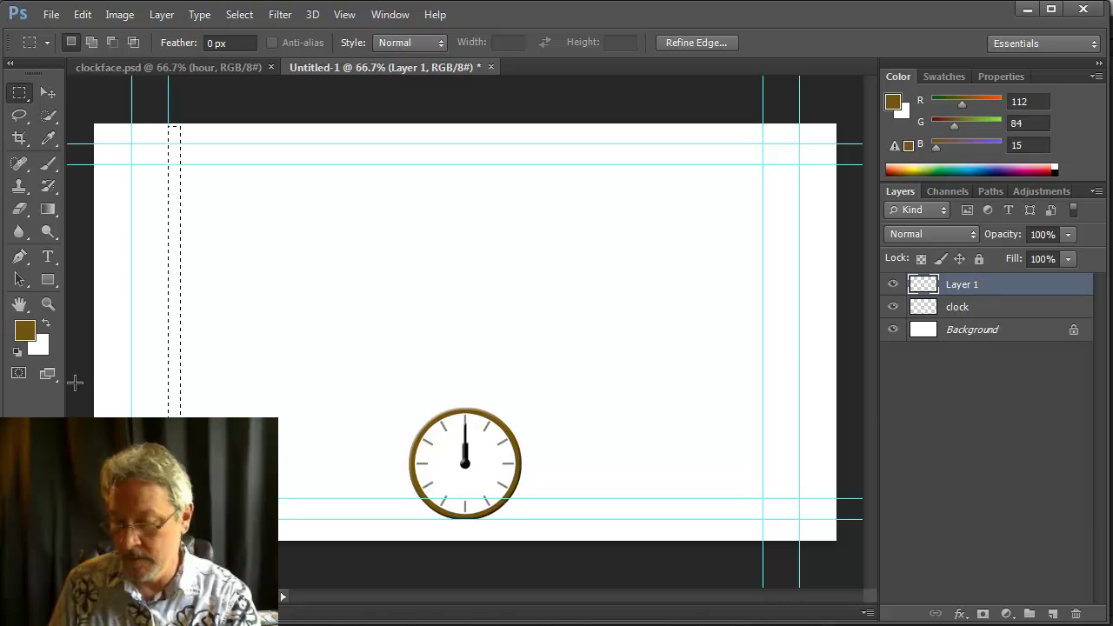
pyautogui.hotkey('alt', 'BackSpace')
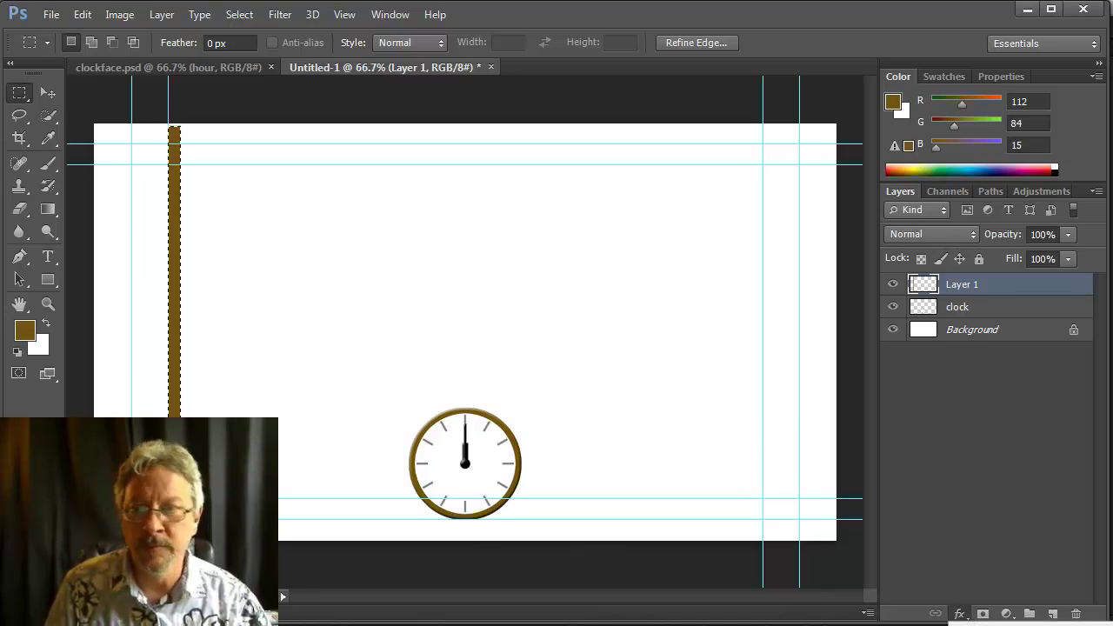
# - Apply a Bevel & Emboss effect to the brown strip's layer with depth 164% and size 10 px
pyautogui.click(1000, 624)
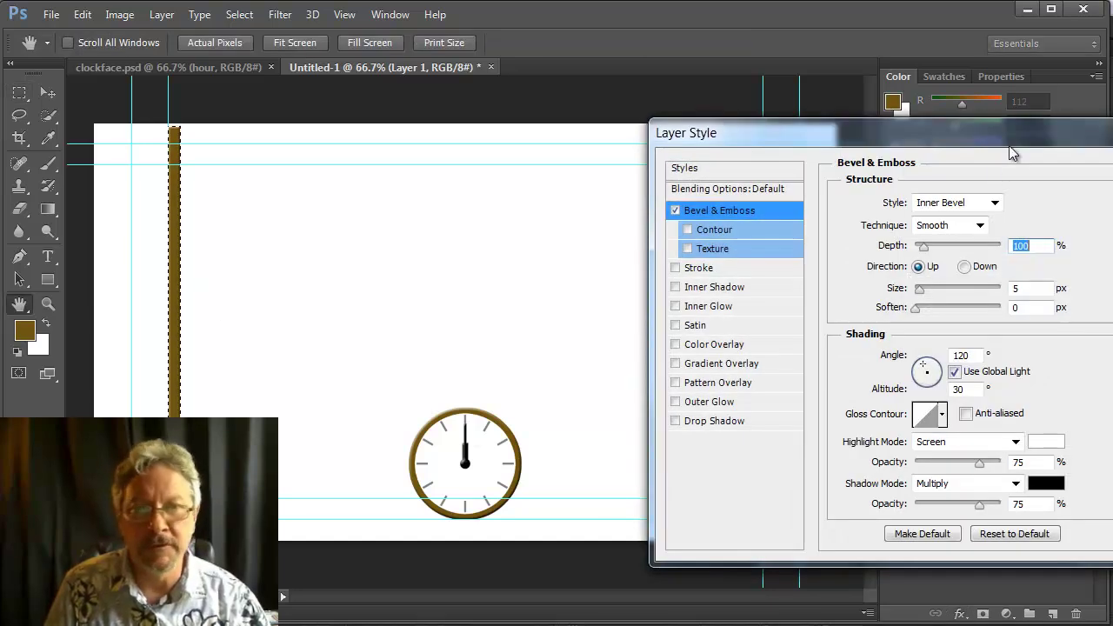
pyautogui.press('Return')
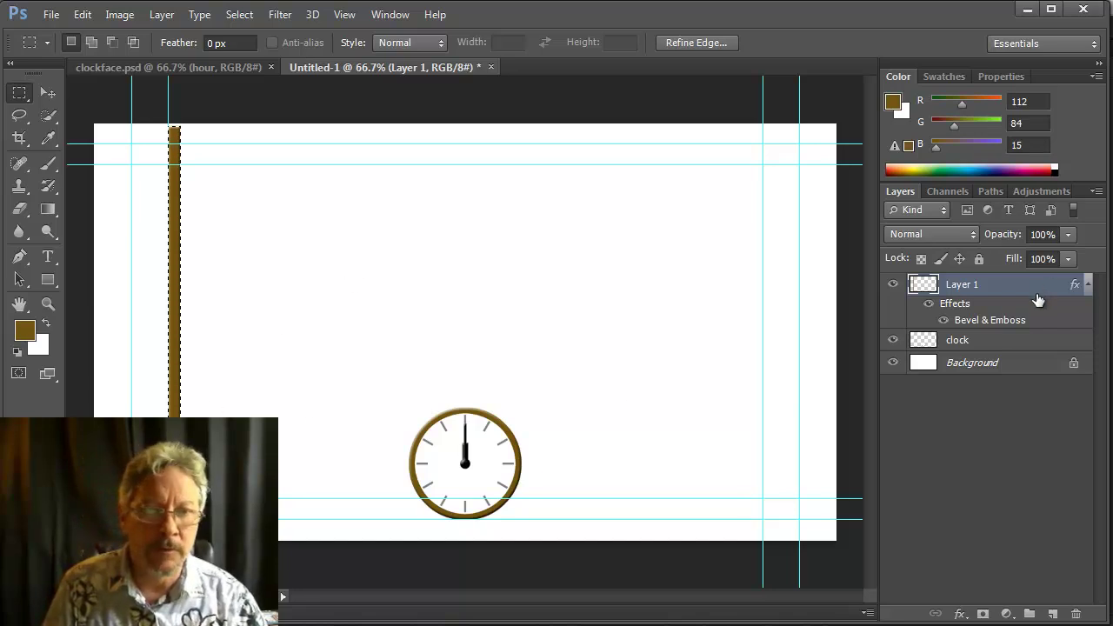
pyautogui.doubleClick(1060, 286)
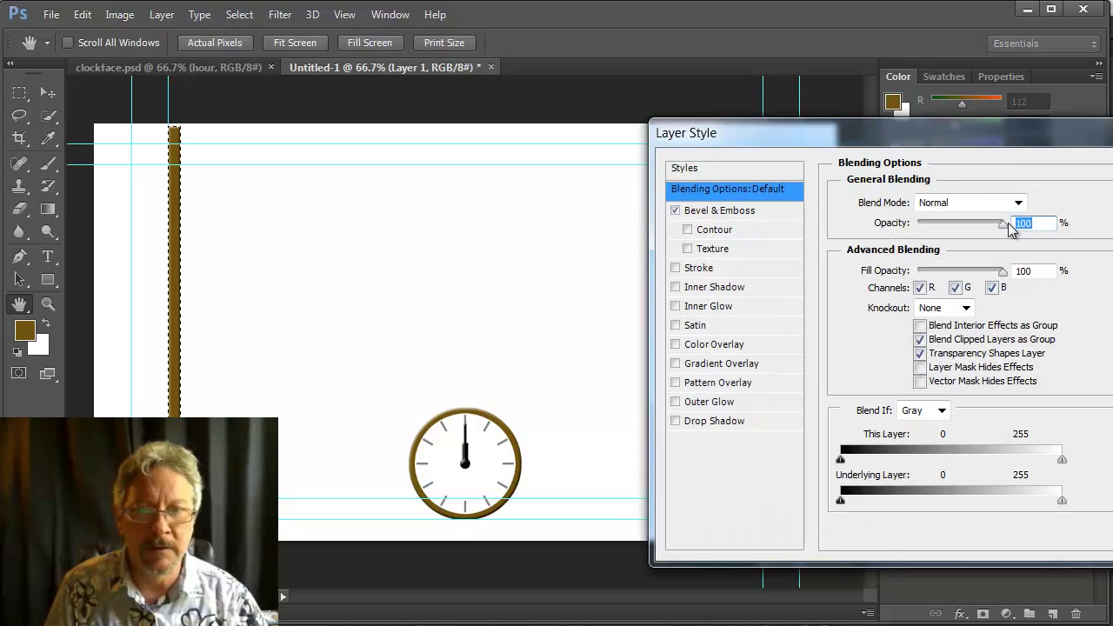
pyautogui.moveTo(1006, 146); pyautogui.dragTo(789, 102)
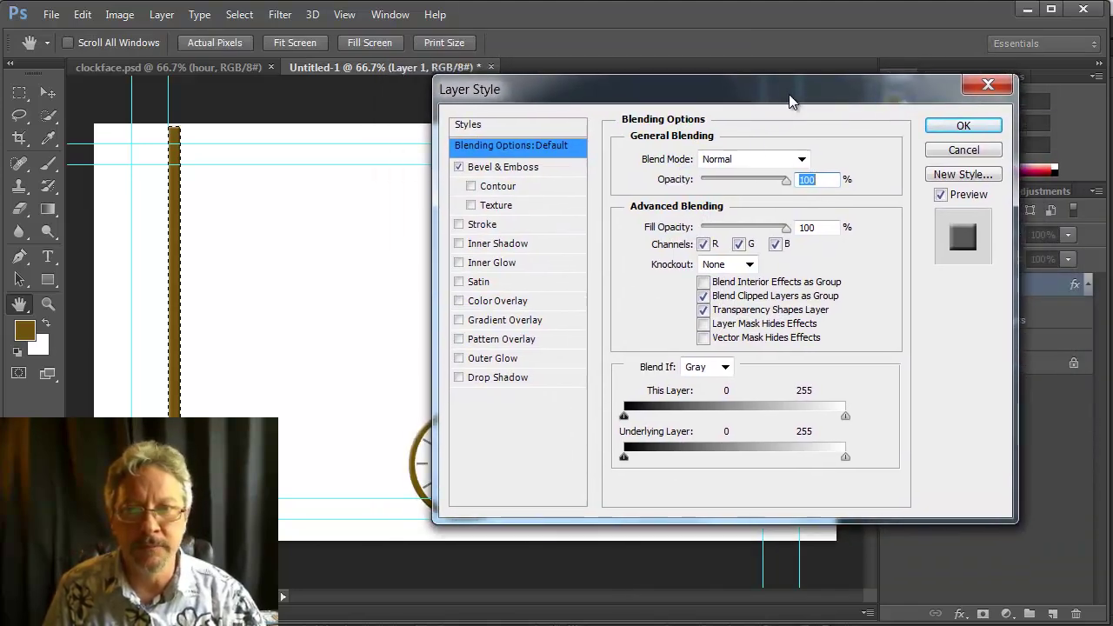
pyautogui.click(522, 169)
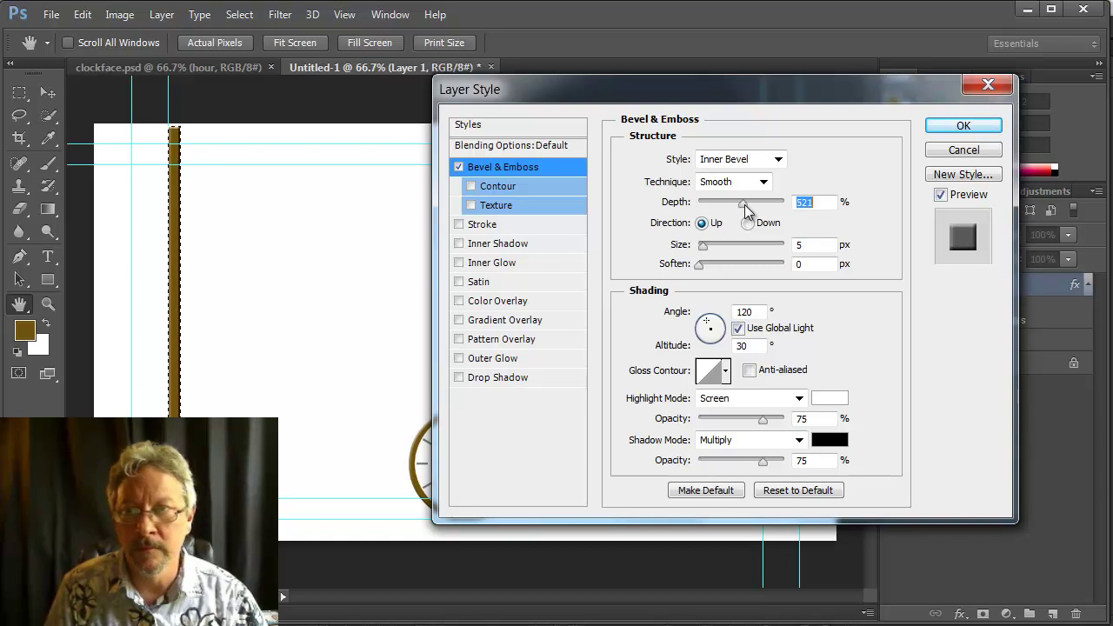
pyautogui.moveTo(724, 207); pyautogui.dragTo(666, 207)
pyautogui.moveTo(753, 215); pyautogui.dragTo(716, 215)
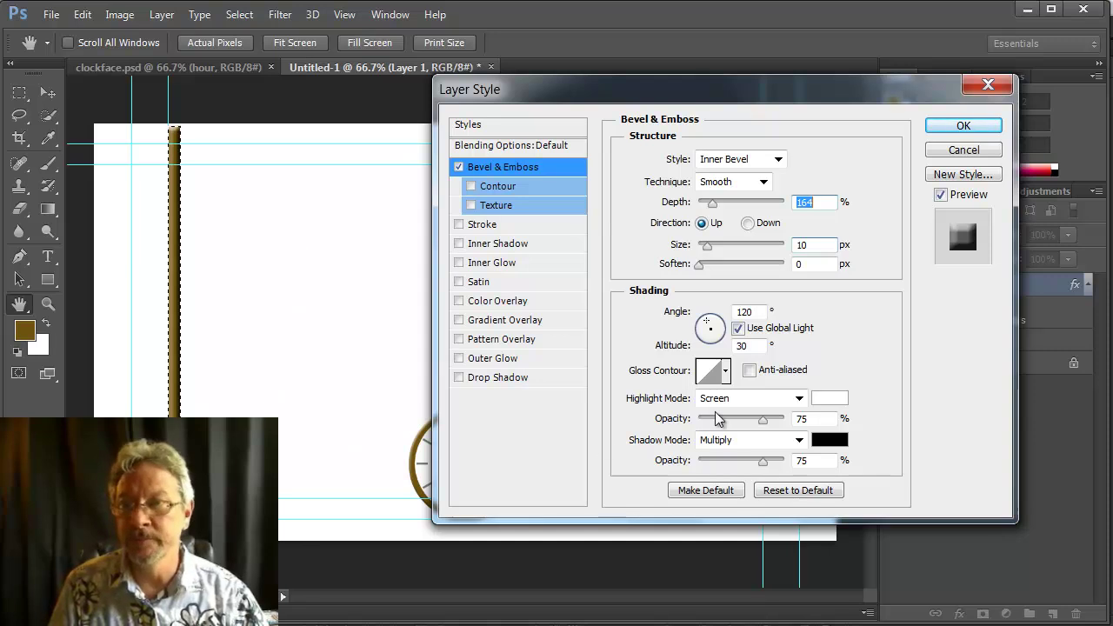
pyautogui.click(963, 126)
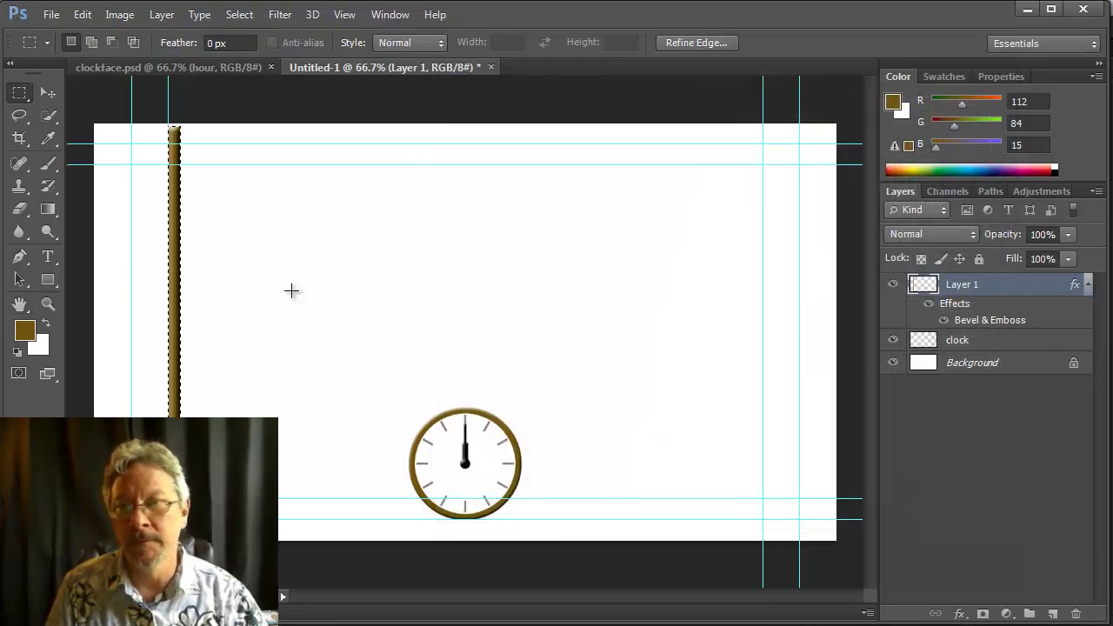
# - Deselect the brown strip and move it to the canvas's horizontal centre, running from the top edge down to the clock's centre
pyautogui.hotkey('ctrl', 'd')
pyautogui.click(51, 93)
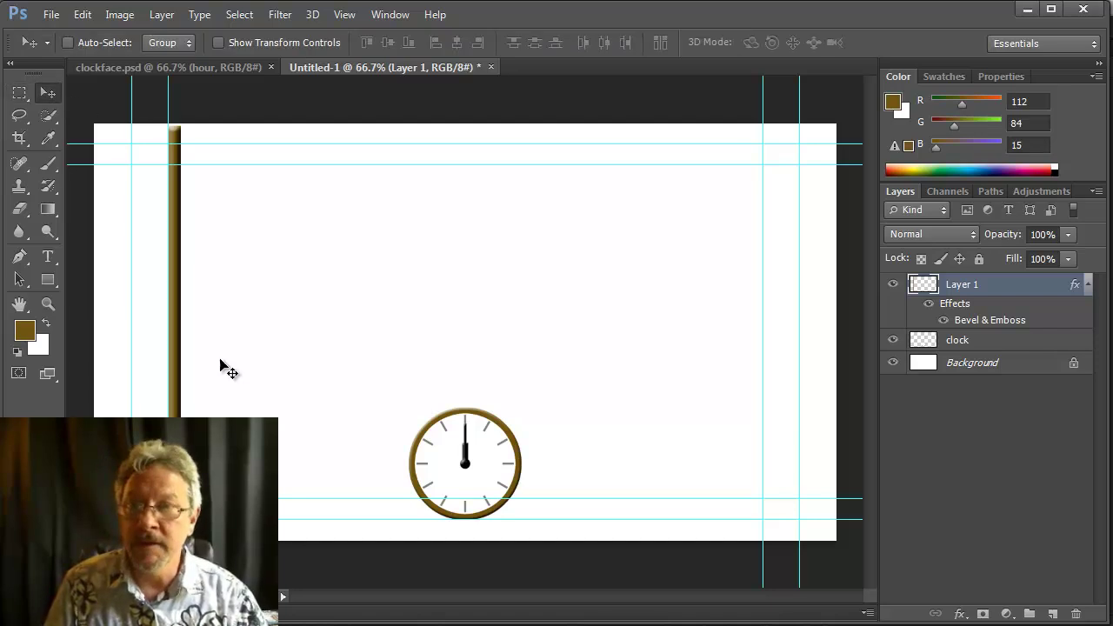
pyautogui.moveTo(175, 435); pyautogui.dragTo(466, 383)
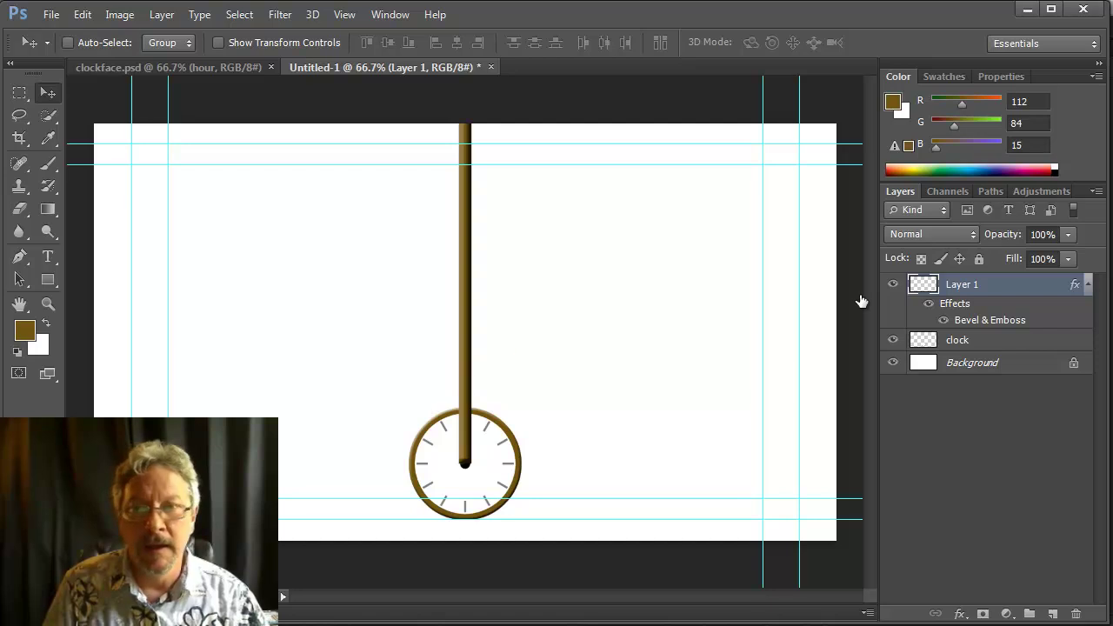
# - Rename the brown strip's layer to "arm" and place it below the clock layer in the stacking order
pyautogui.doubleClick(961, 285)
pyautogui.write('arm')
pyautogui.press('Return')
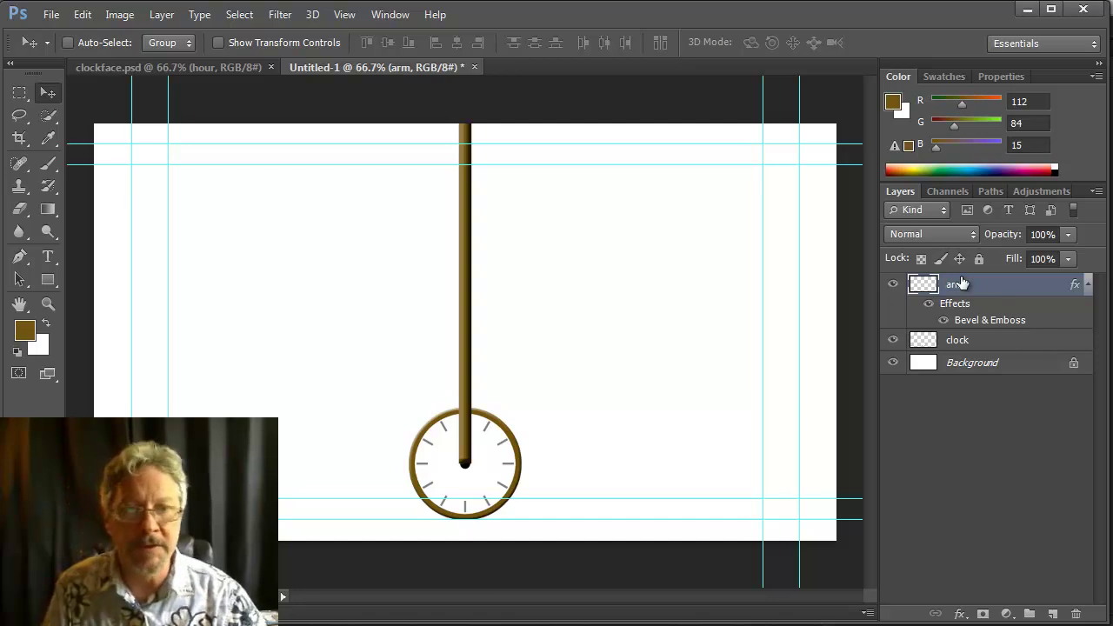
pyautogui.moveTo(1011, 288); pyautogui.dragTo(1004, 345)
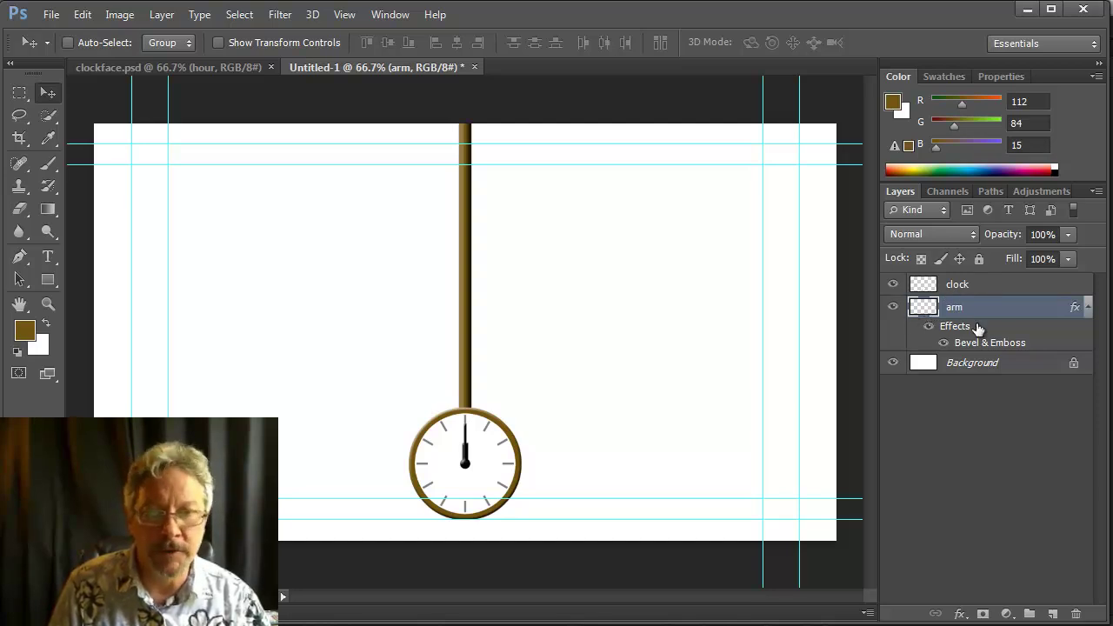
# - Select the Background layer, pick dark blue 0f4470 as a colour and swap it to the background colour
pyautogui.click(970, 369)
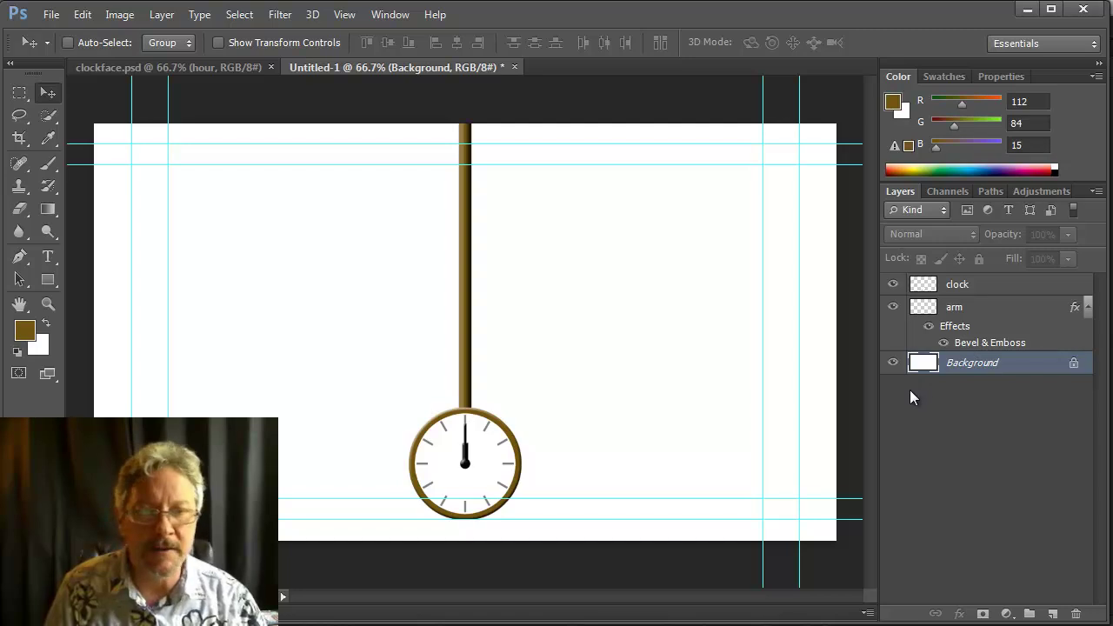
pyautogui.click(25, 331)
pyautogui.click(794, 355)
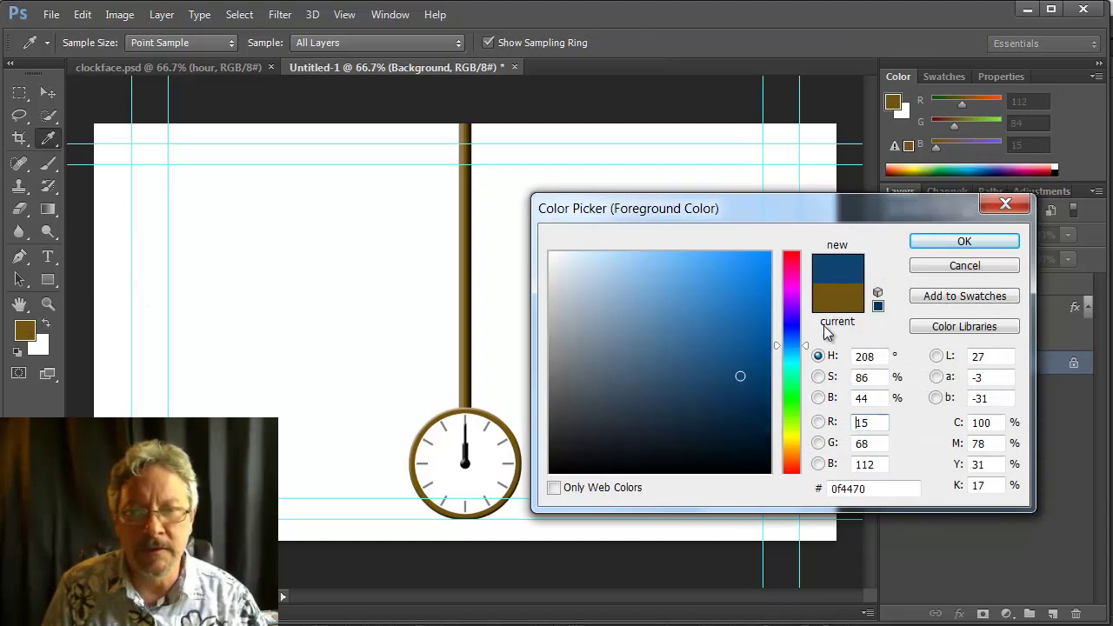
pyautogui.click(932, 246)
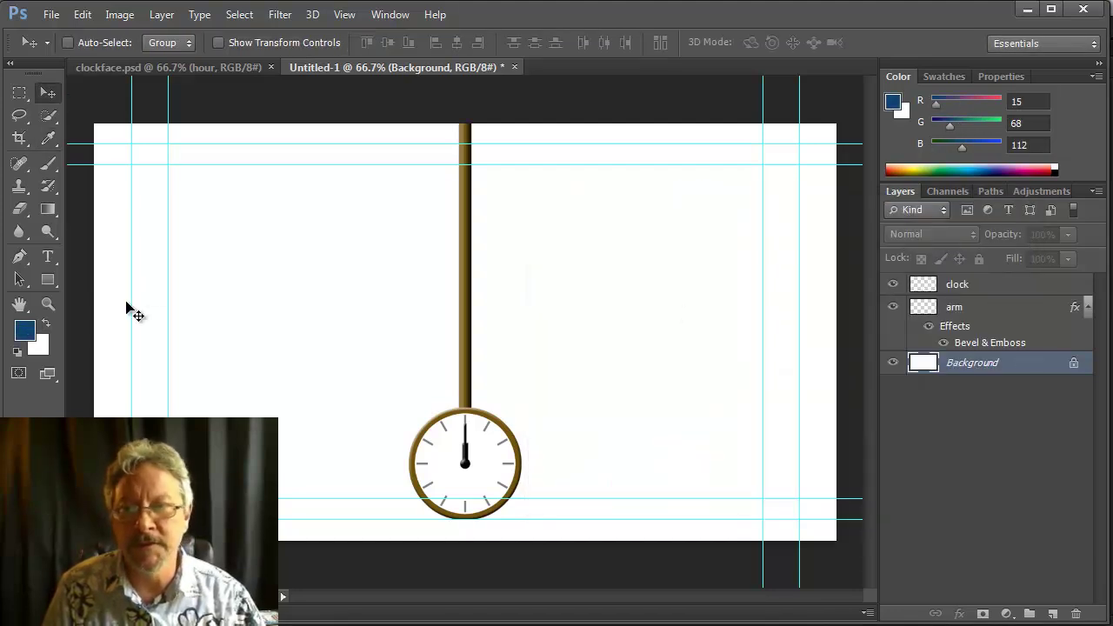
pyautogui.click(46, 323)
# - Set the foreground colour to pale yellow e3e5a2
pyautogui.click(29, 334)
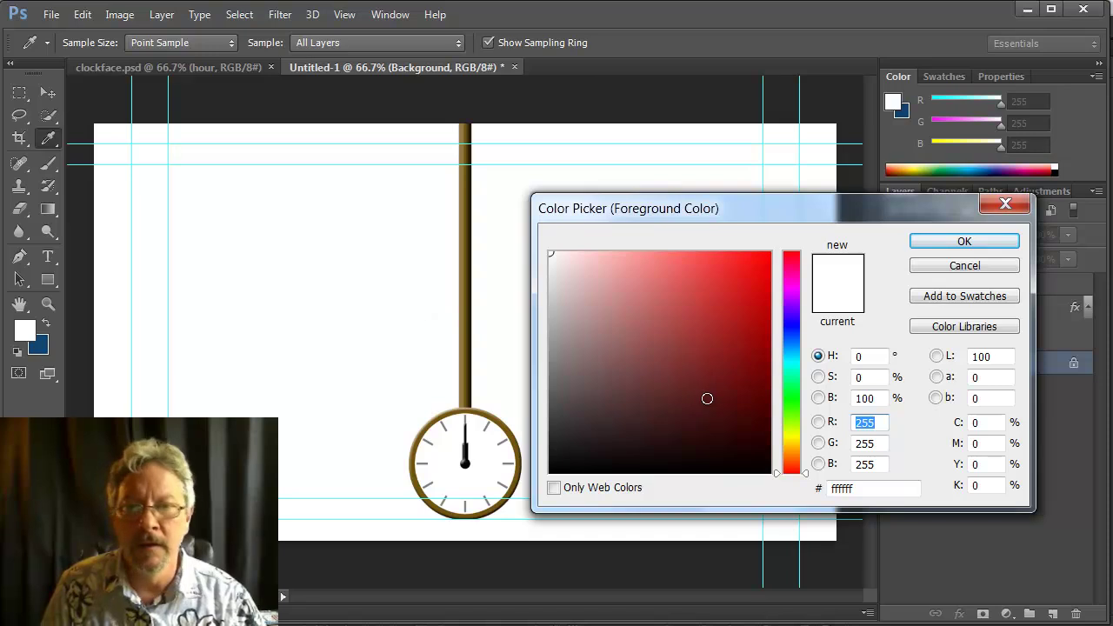
pyautogui.click(795, 434)
pyautogui.click(613, 274)
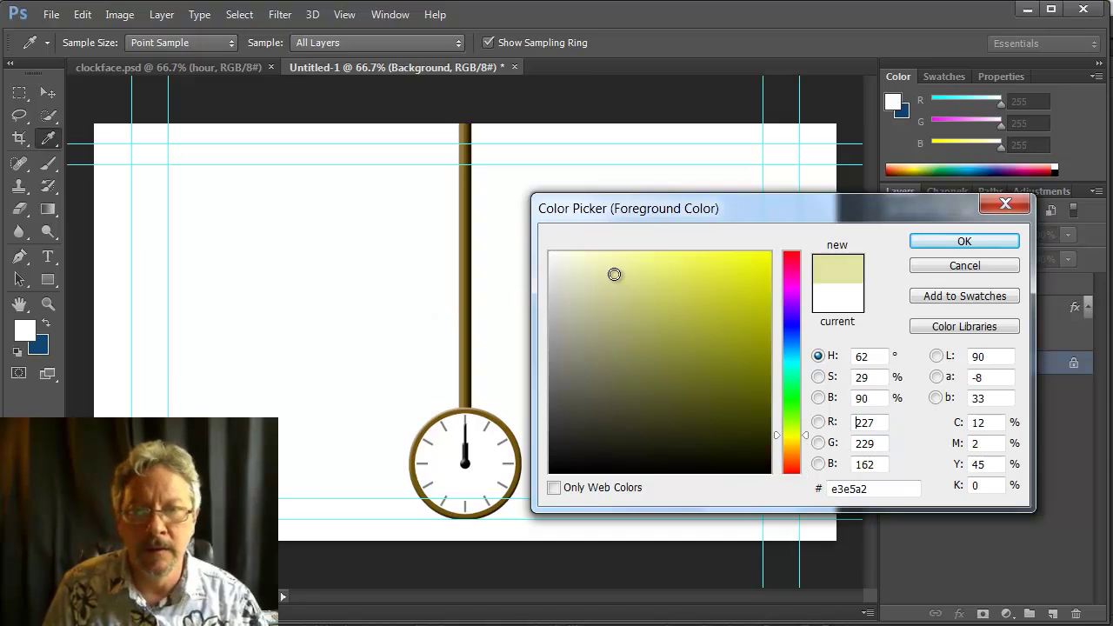
pyautogui.click(956, 243)
pyautogui.press('v')
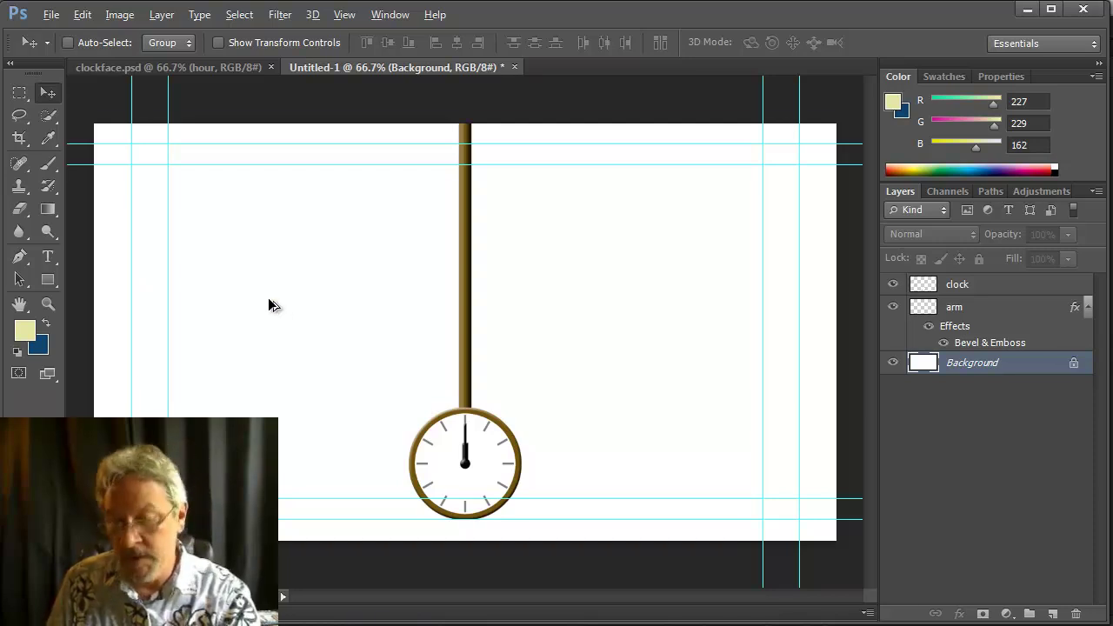
# - Fill the Background layer with the dark blue background colour and render the Clouds filter on it
pyautogui.hotkey('alt', 'BackSpace')
pyautogui.hotkey('ctrl', 'BackSpace')
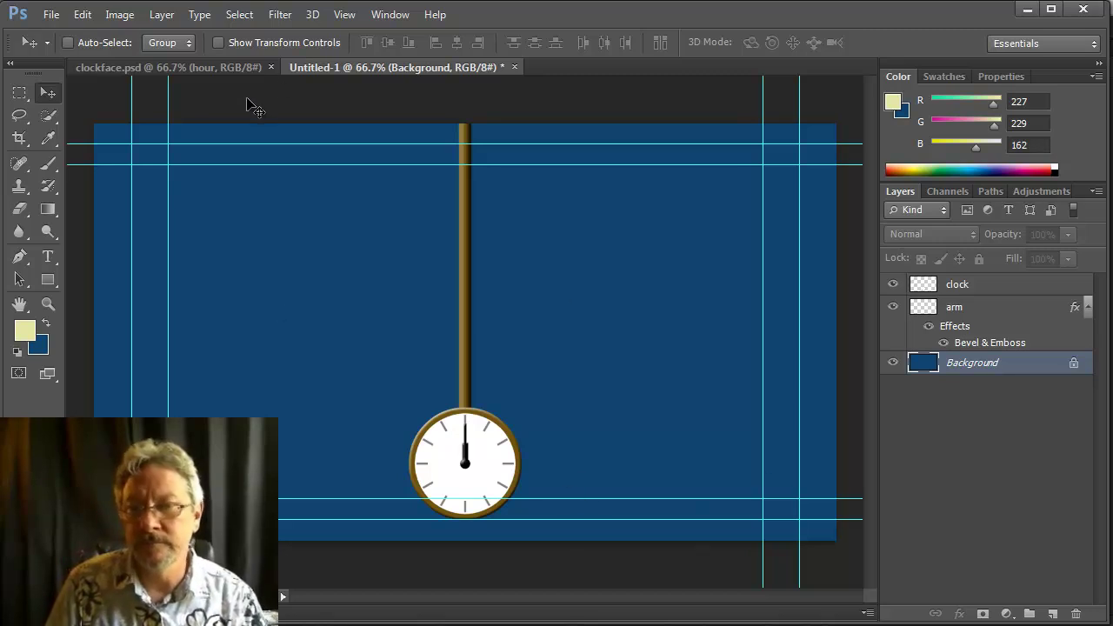
pyautogui.click(280, 15)
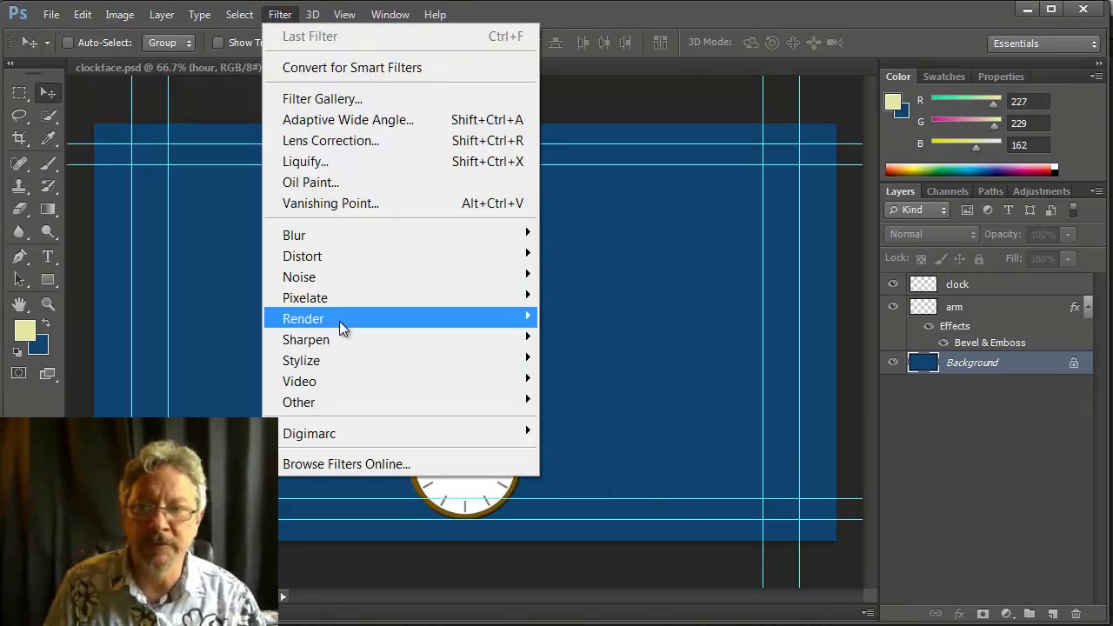
pyautogui.moveTo(340, 321)
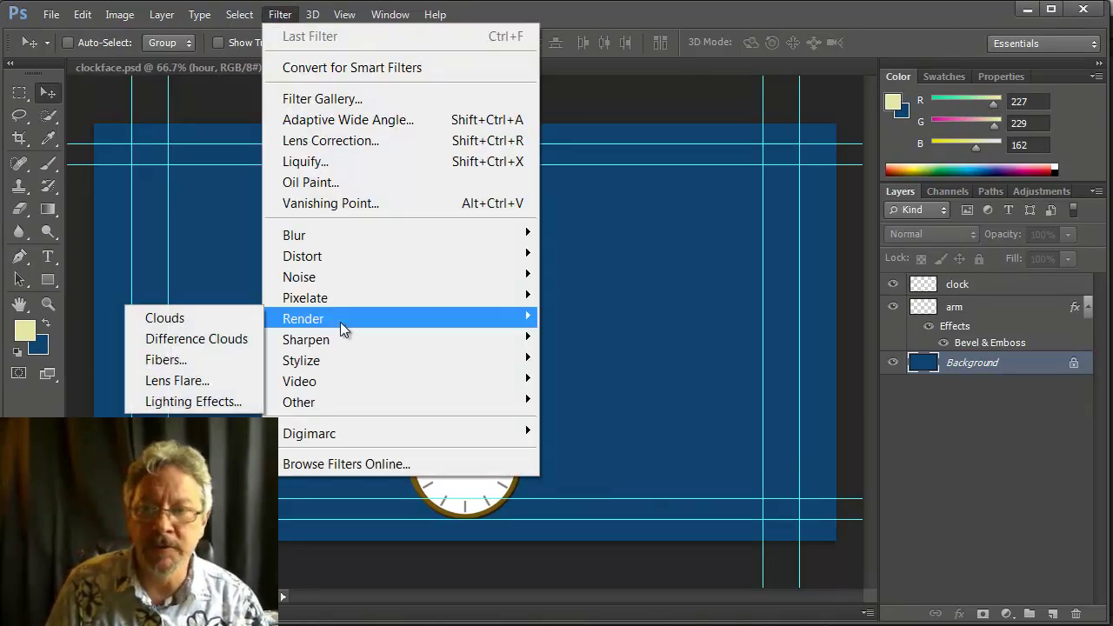
pyautogui.click(191, 317)
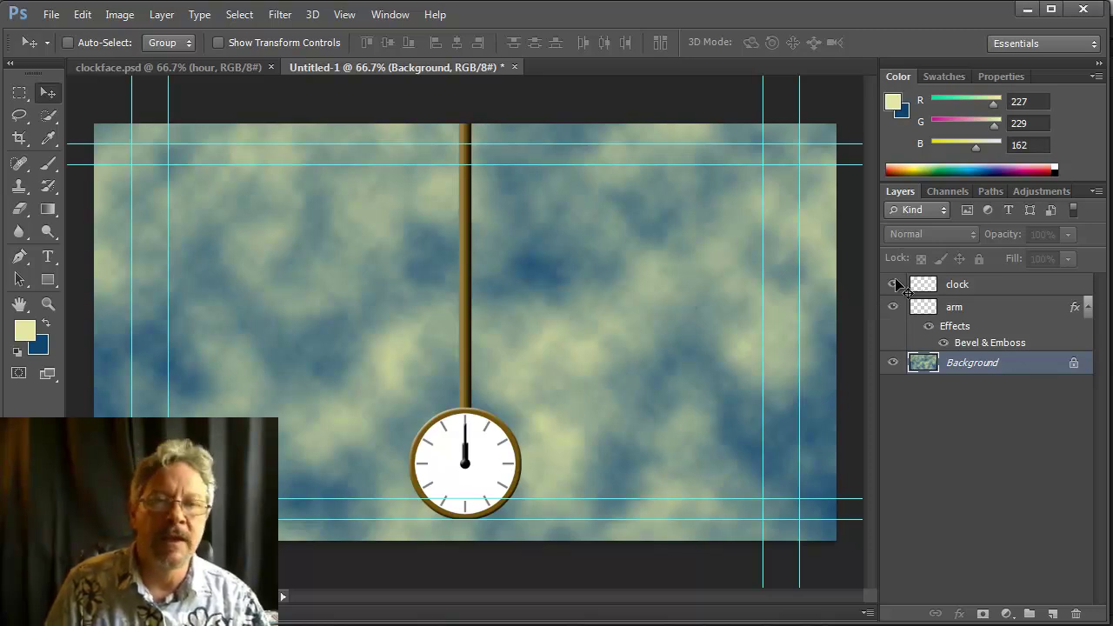
pyautogui.click(224, 68)
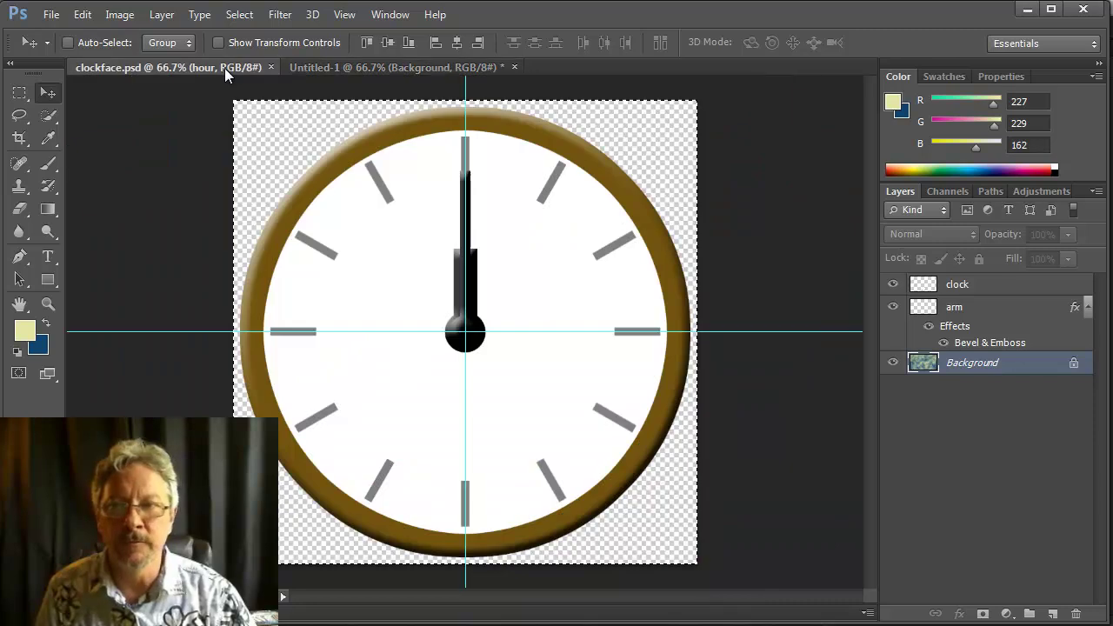
pyautogui.click(391, 67)
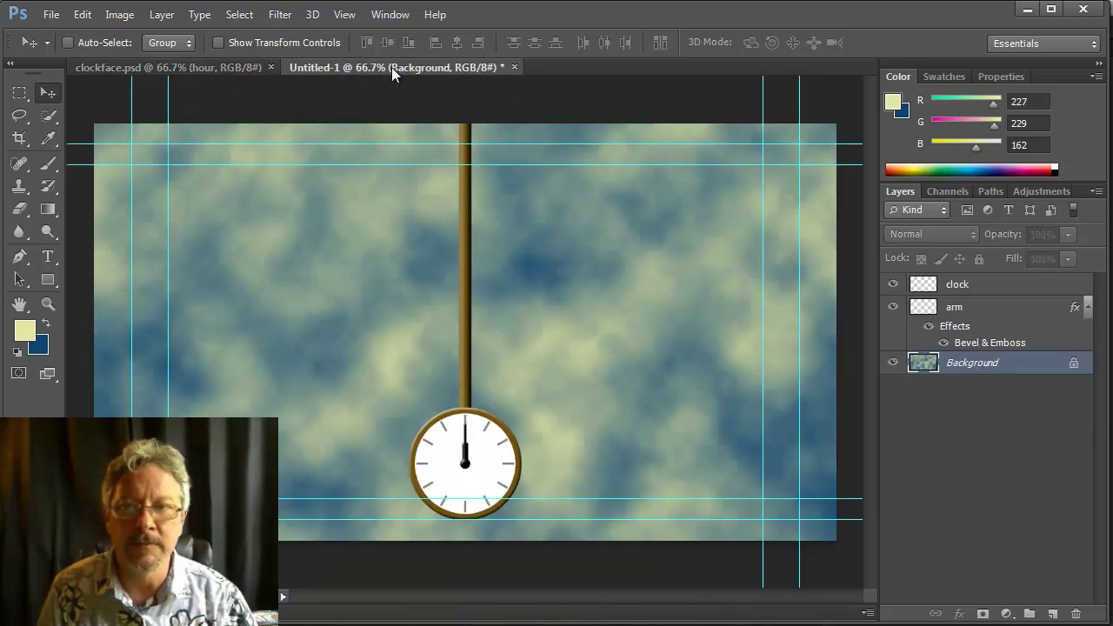
pyautogui.click(51, 14)
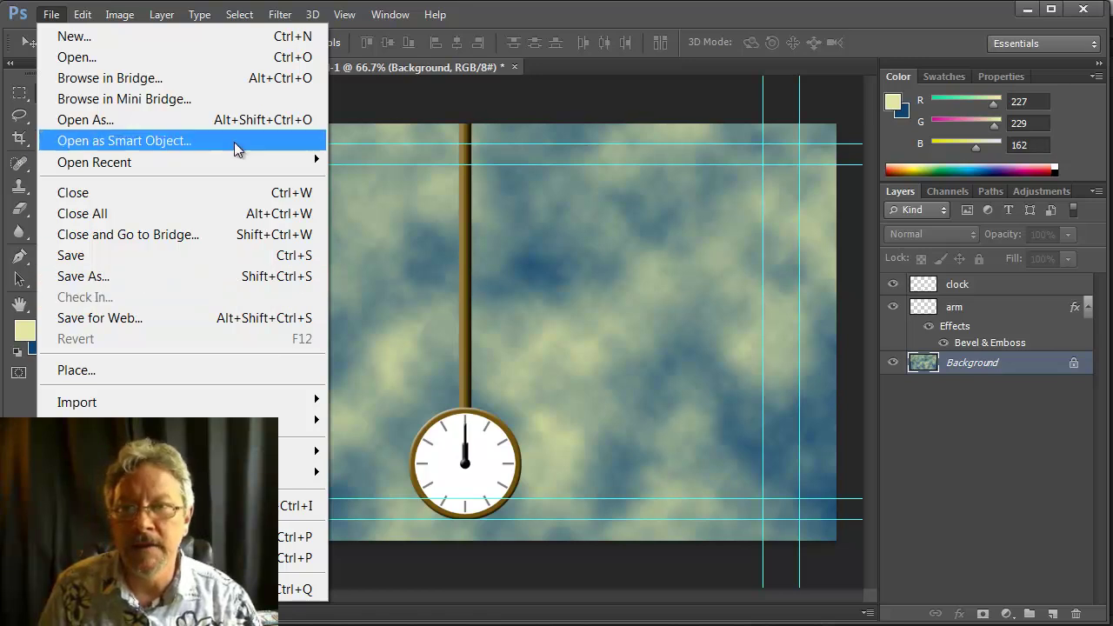
pyautogui.click(496, 18)
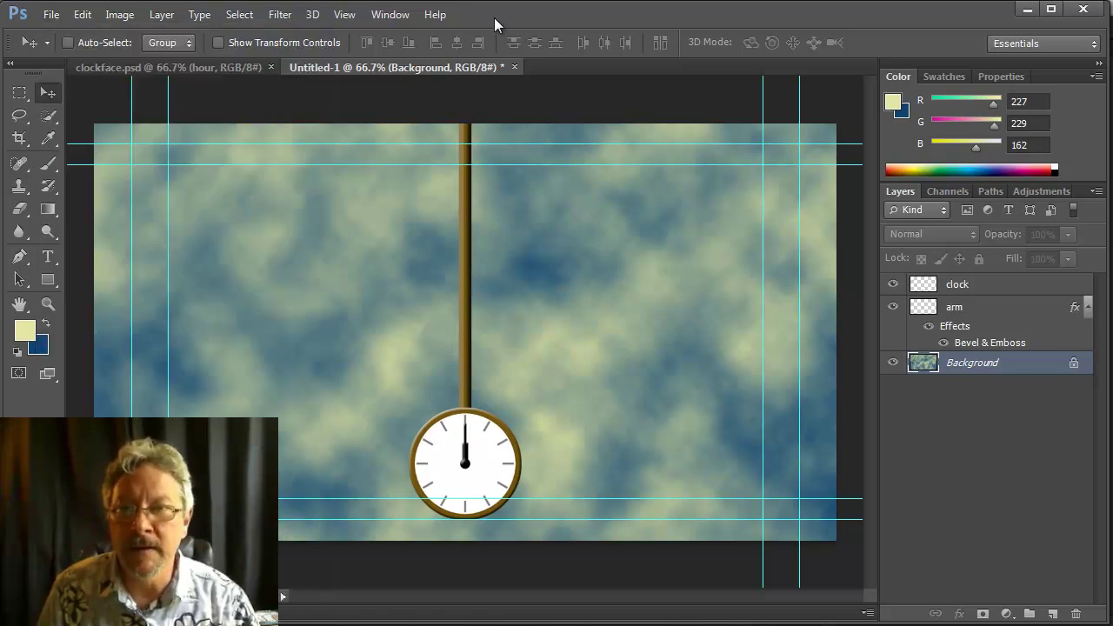
# - Save the composition as clock.psd in the demos folder with Maximize Compatibility enabled
pyautogui.click(51, 14)
pyautogui.click(86, 275)
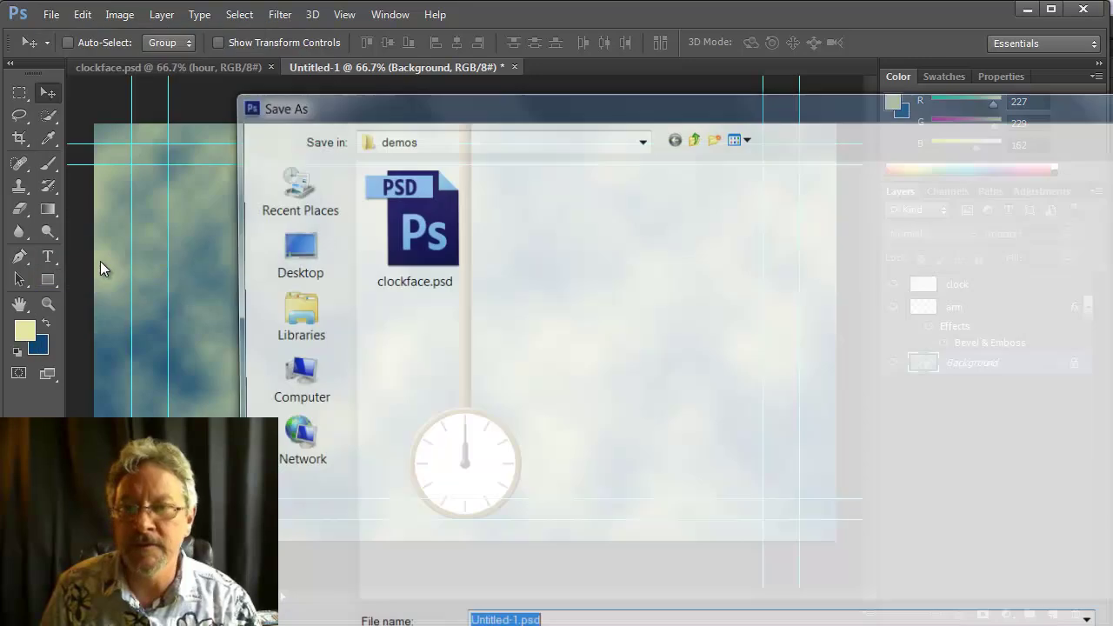
pyautogui.click(514, 622)
pyautogui.moveTo(514, 622); pyautogui.dragTo(383, 622)
pyautogui.write('clock')
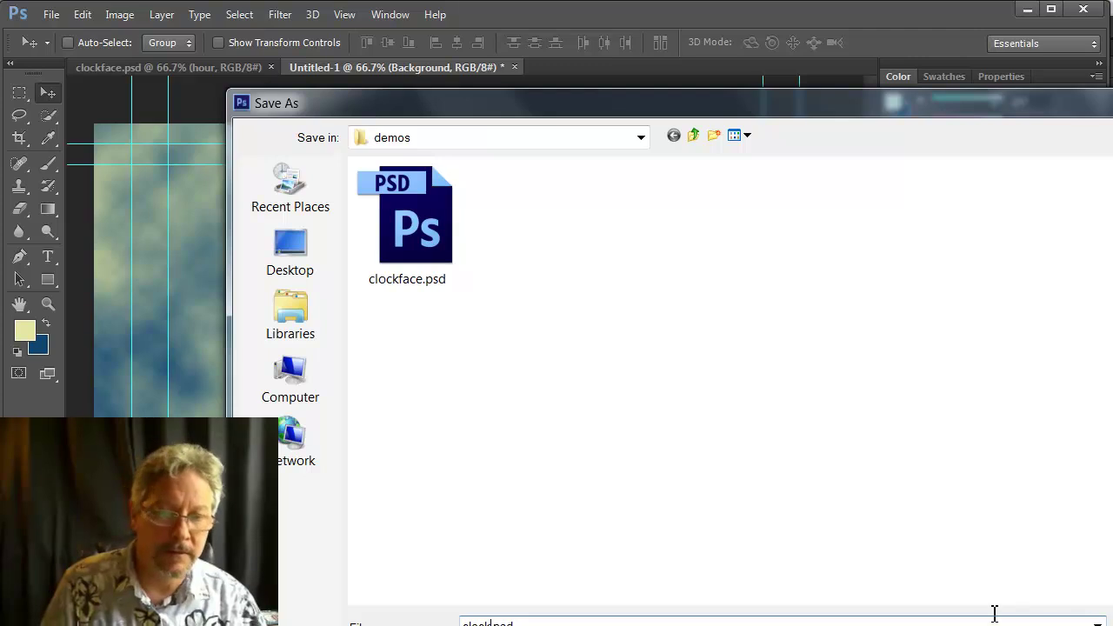
pyautogui.press('Return')
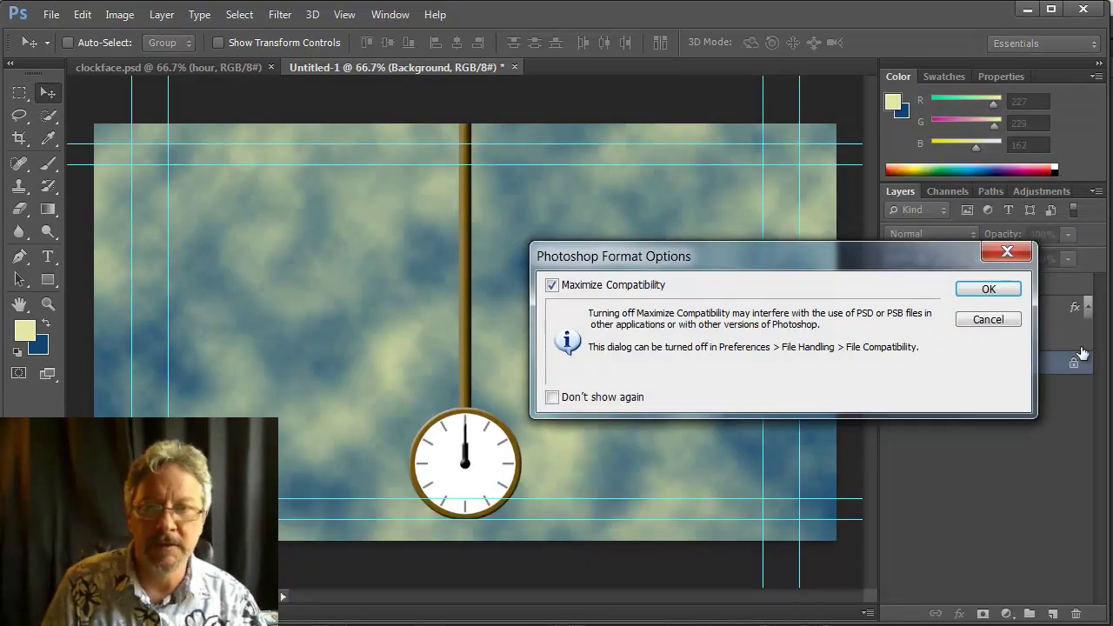
pyautogui.click(989, 289)
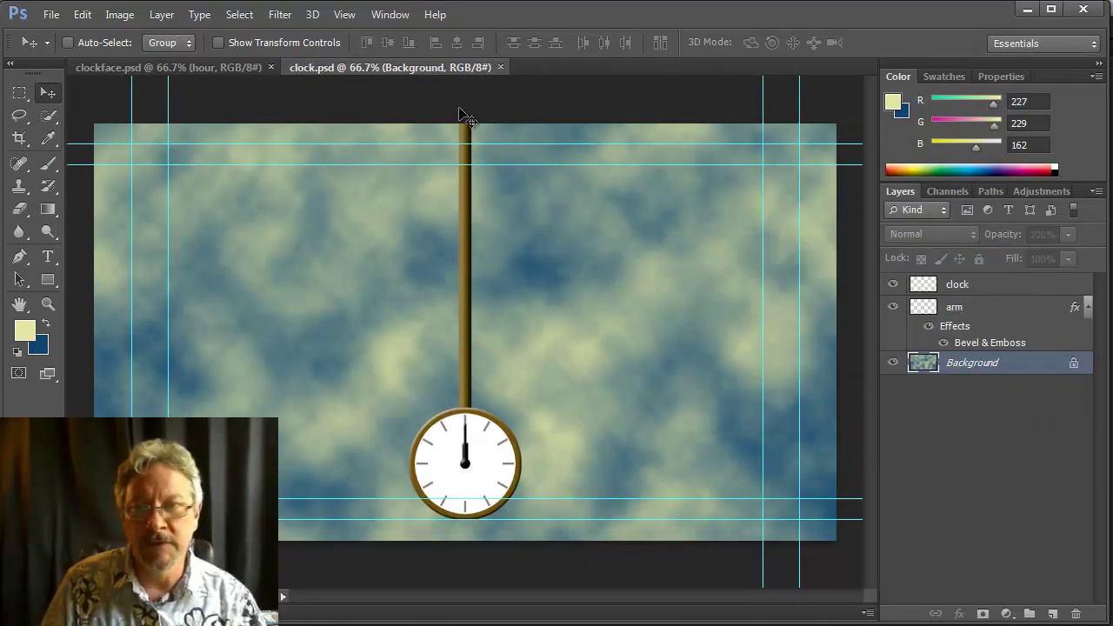